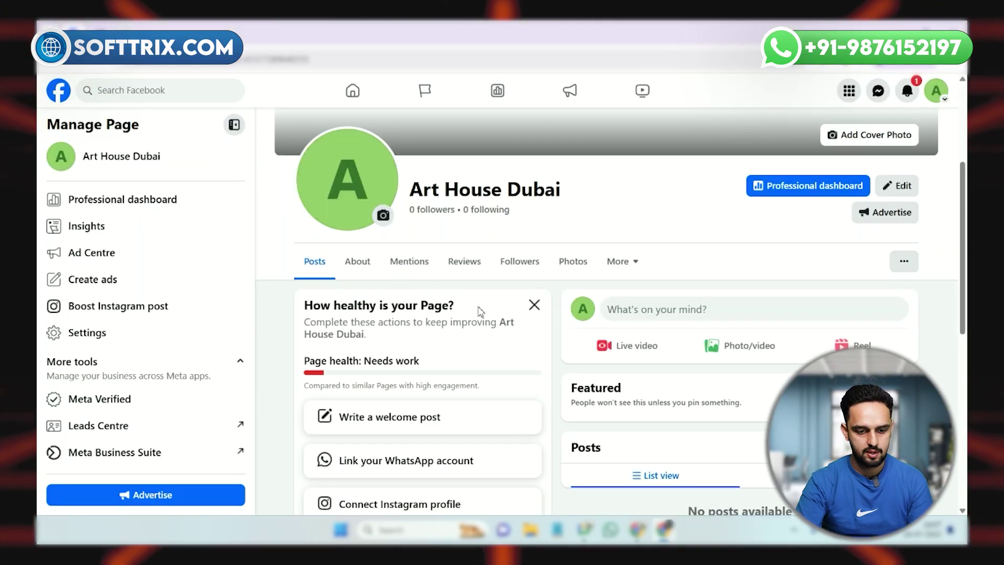
scroll(480, 313, "up", 4)
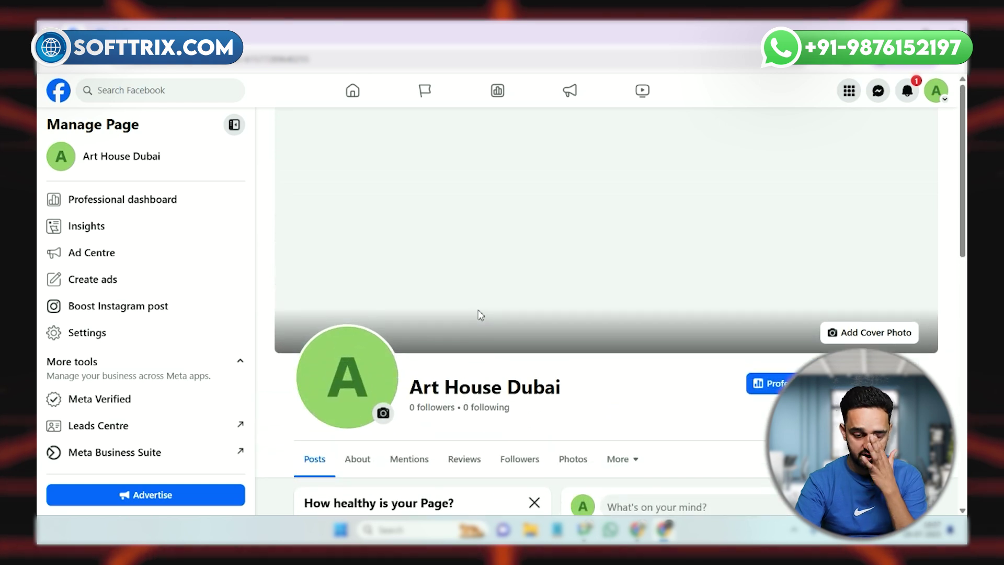
scroll(480, 314, "down", 4)
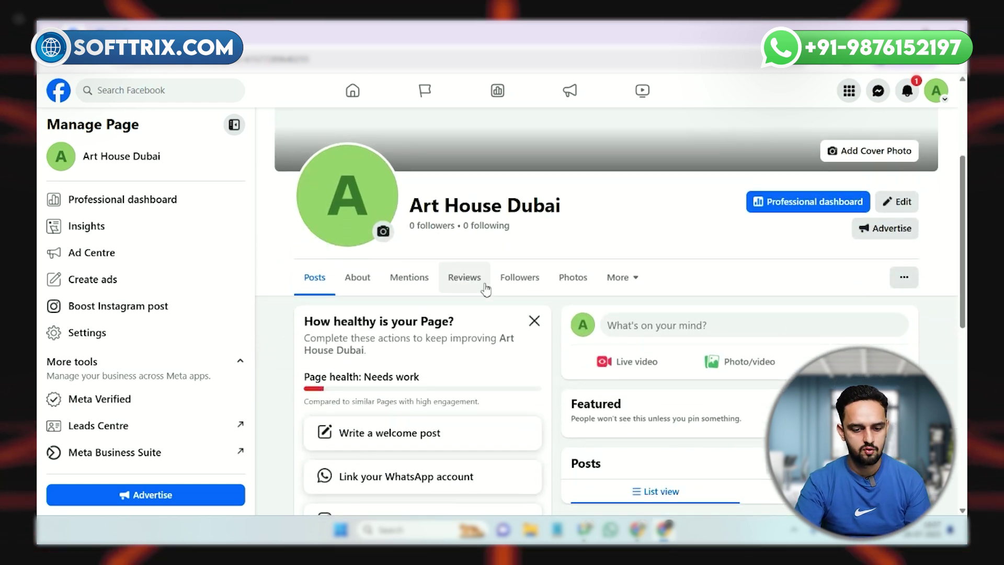
scroll(485, 290, "up", 1)
scroll(486, 292, "up", 2)
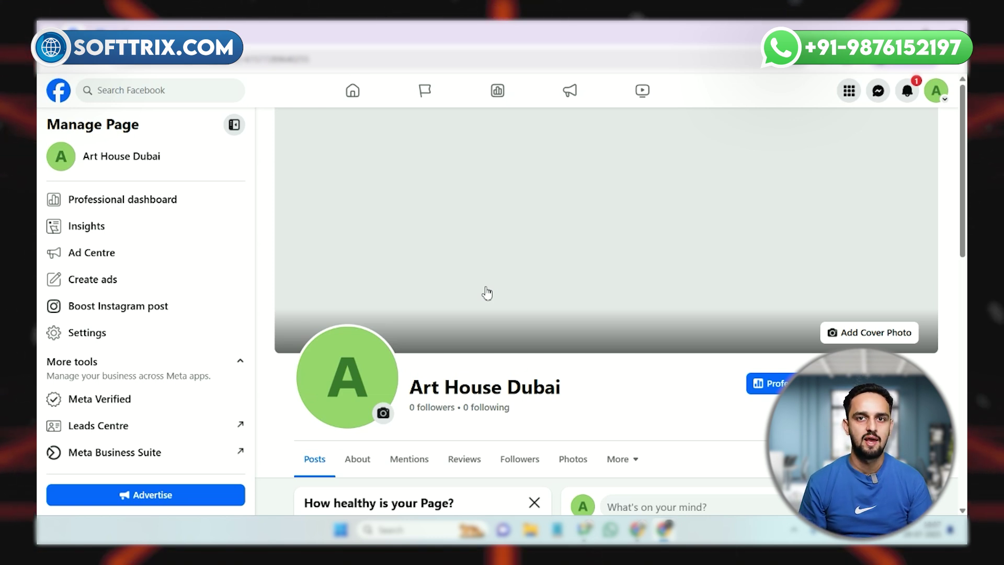
scroll(478, 307, "down", 3)
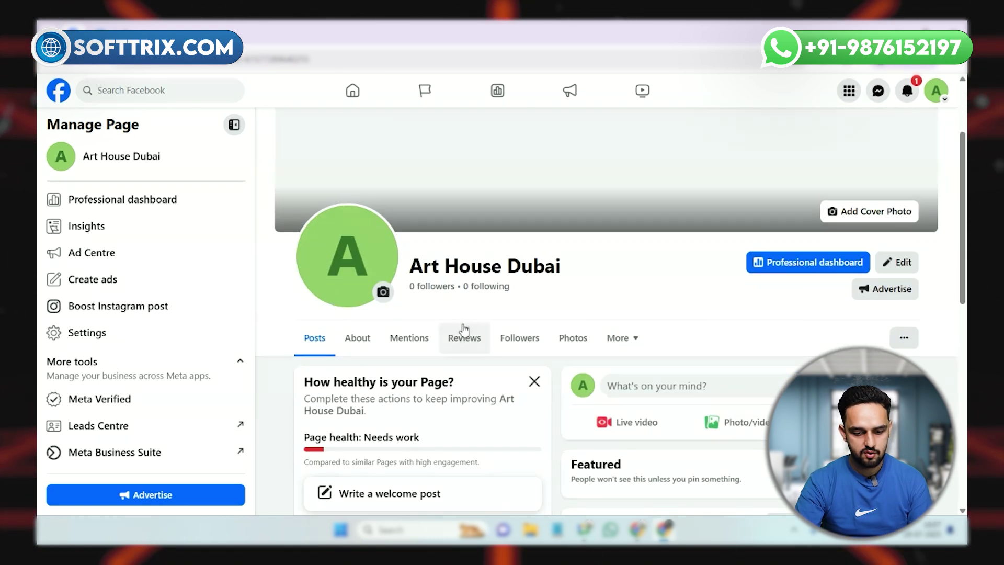
scroll(470, 345, "up", 2)
scroll(479, 352, "up", 1)
scroll(159, 241, "down", 2)
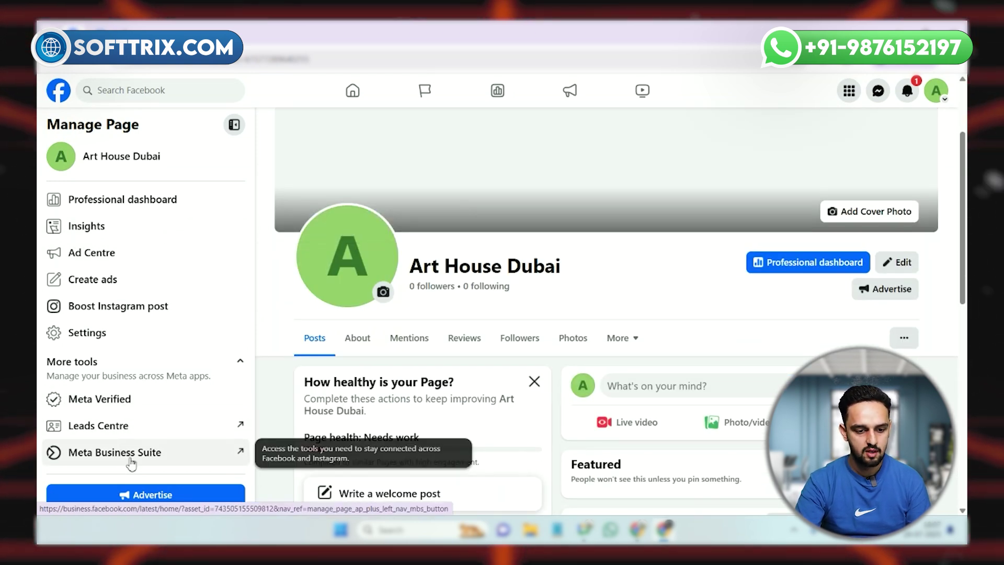
Go to the Art House Dubai Page from the home feed and open its Meta Business Suite.
left_click(59, 91)
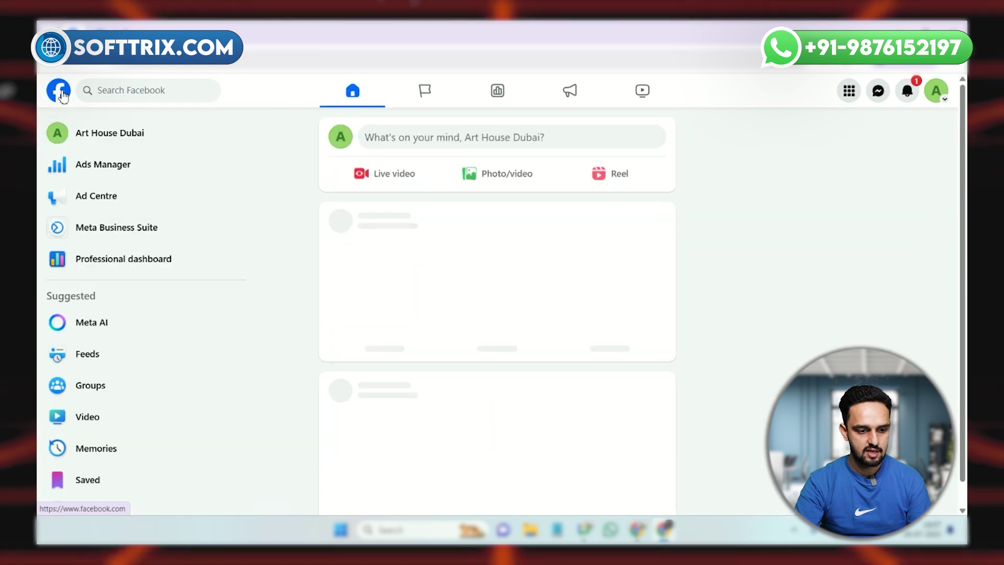
left_click(937, 95)
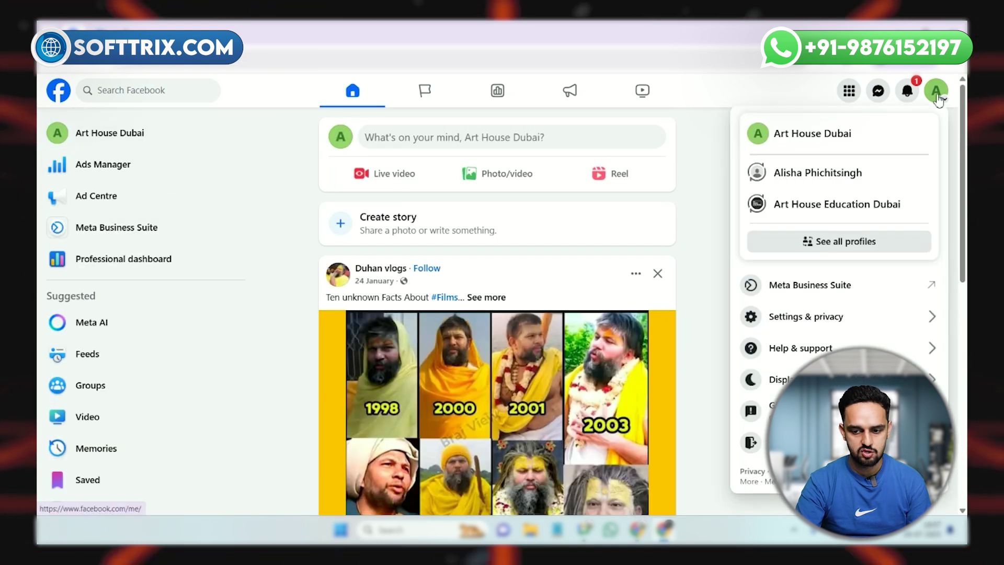
left_click(798, 137)
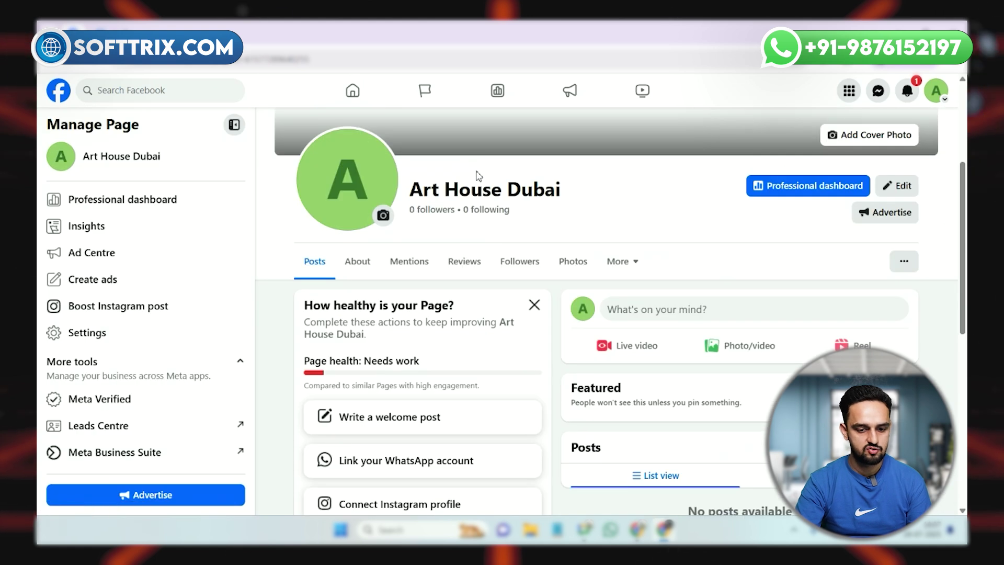
scroll(204, 297, "down", 5)
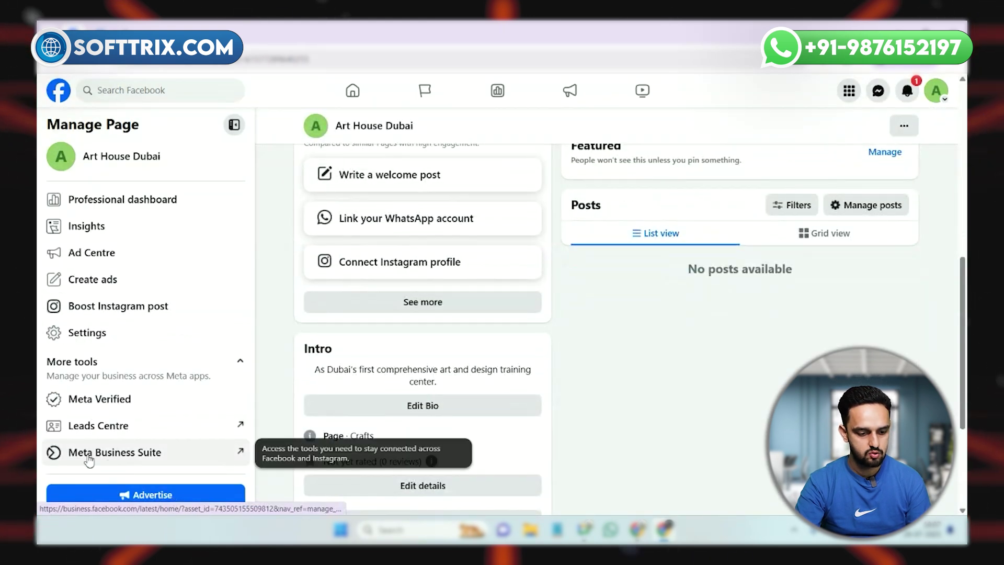
left_click(135, 460)
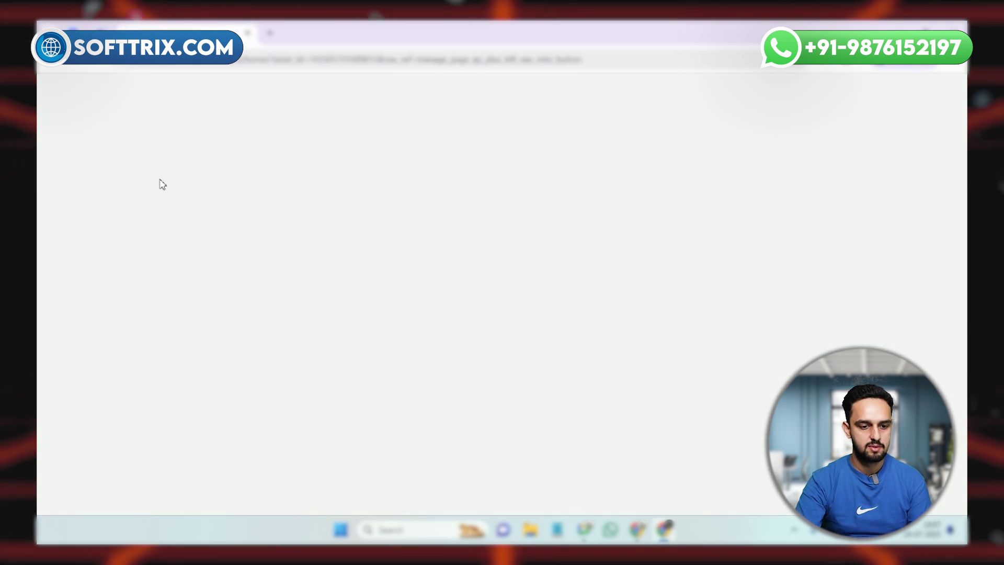
right_click(183, 32)
left_click(205, 142)
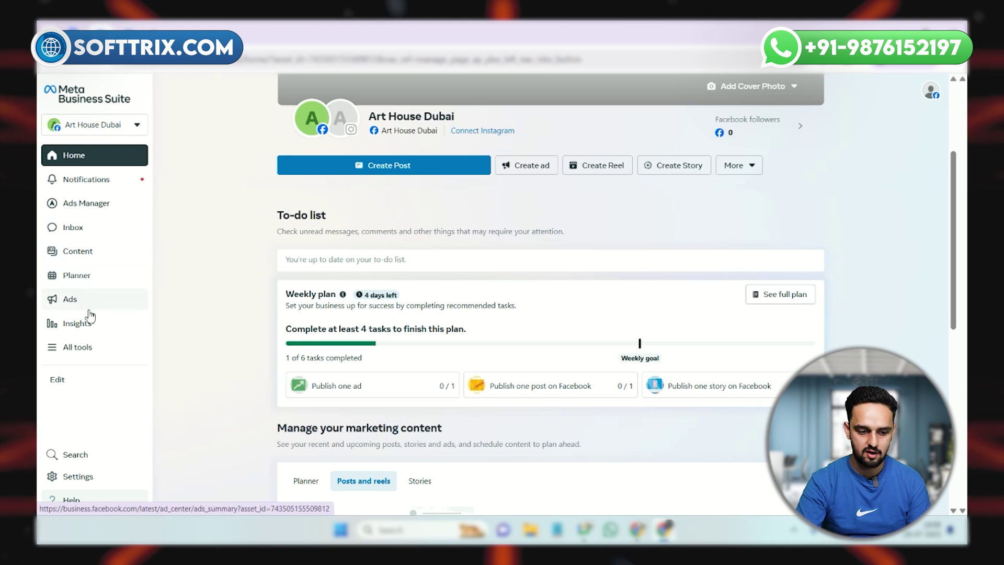
Open the Inbox and review its Messenger, Instagram, Facebook comments and Instagram comments views, then return to all messages with the Instagram notice collapsed.
left_click(98, 239)
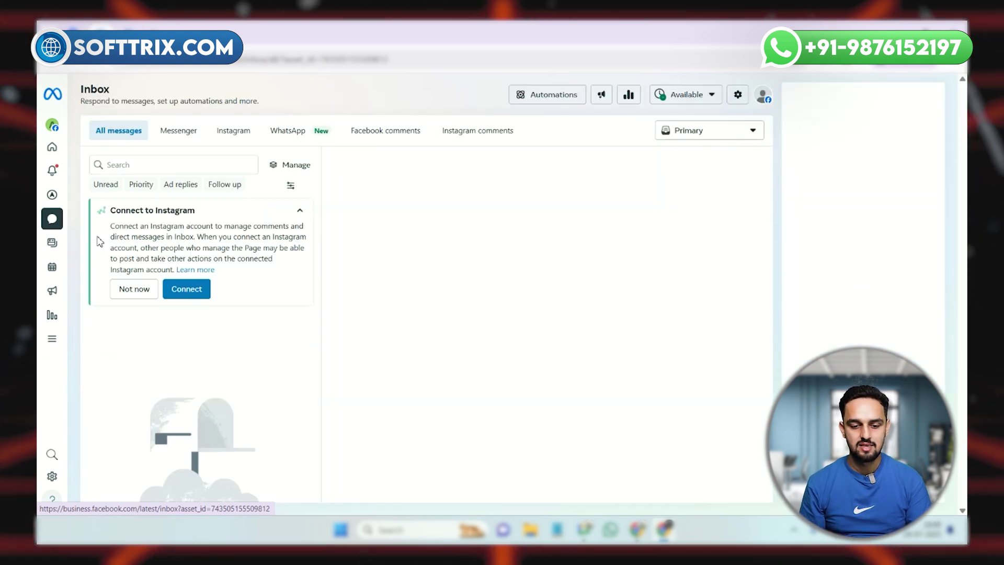
left_click(301, 211)
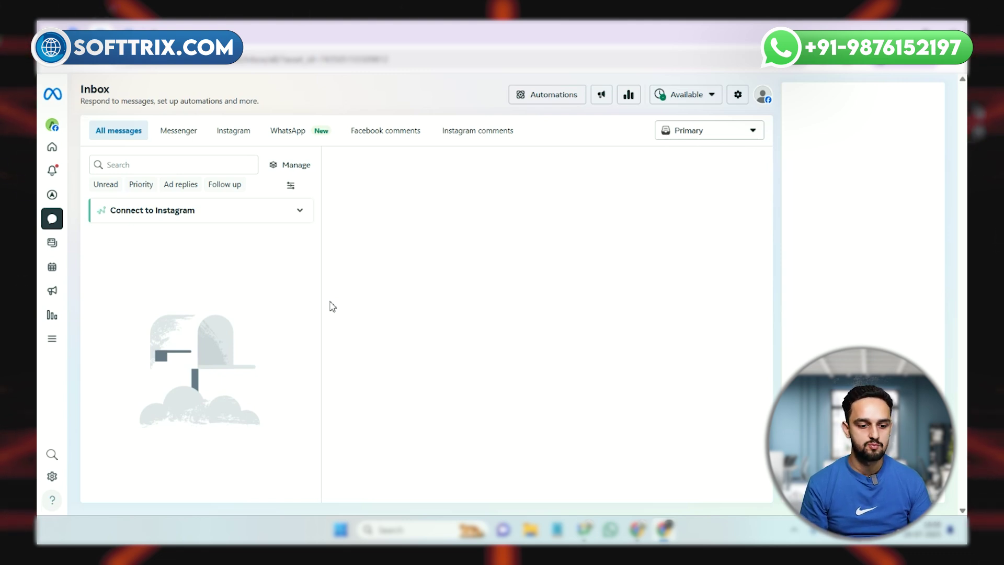
left_click(179, 131)
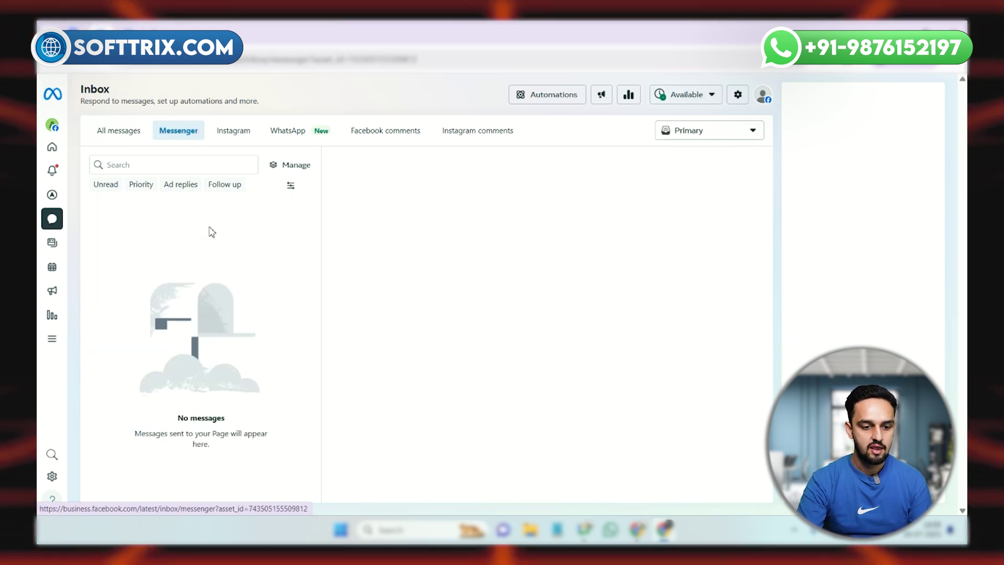
left_click(243, 144)
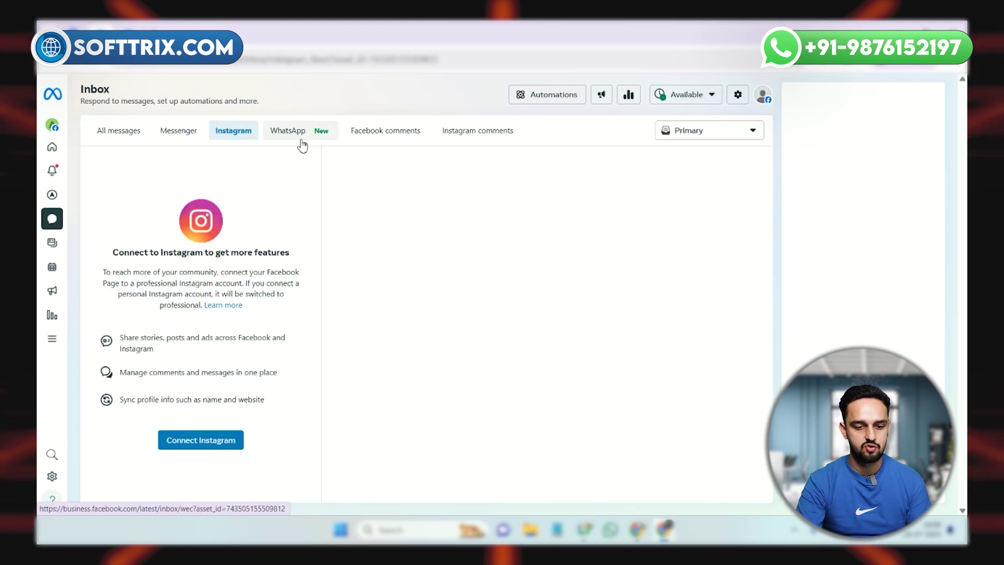
left_click(354, 140)
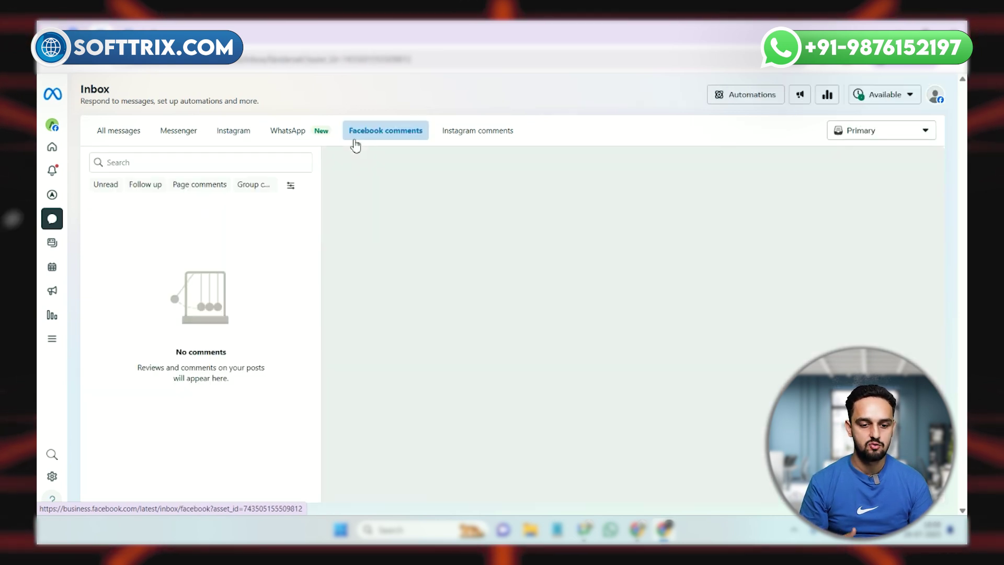
left_click(459, 137)
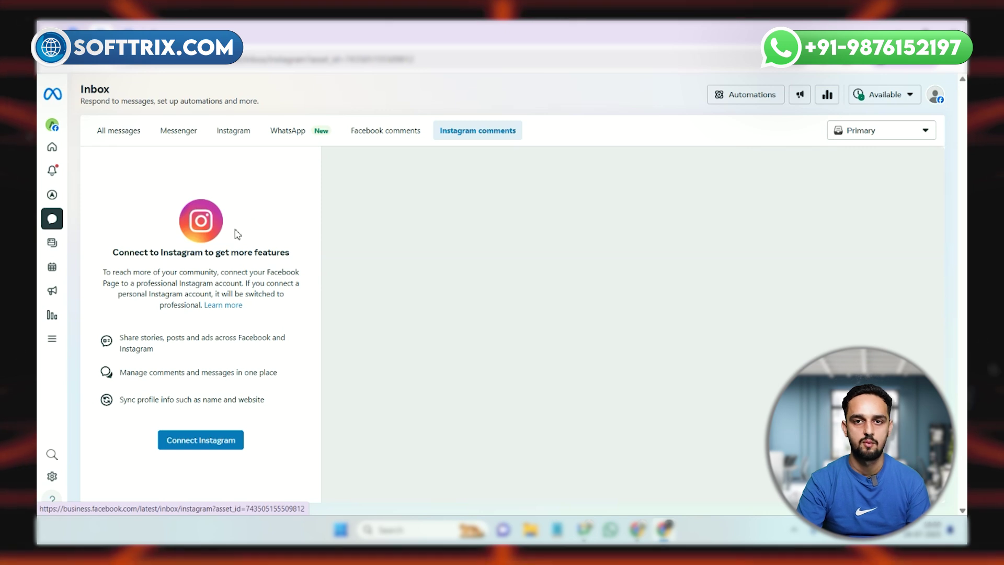
left_click(135, 137)
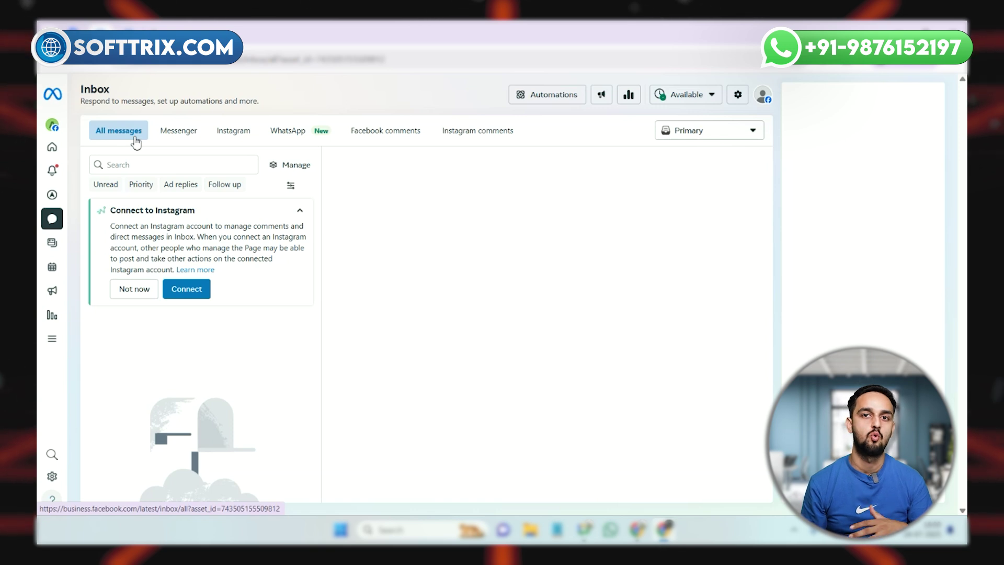
left_click(300, 210)
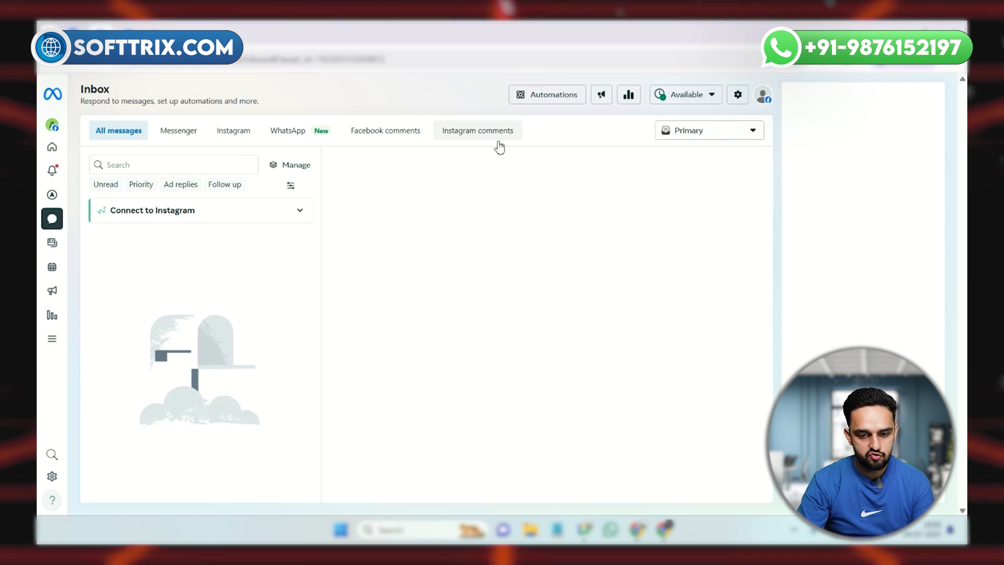
Open the inbox automations and create a new automation from the Instant reply template.
left_click(537, 103)
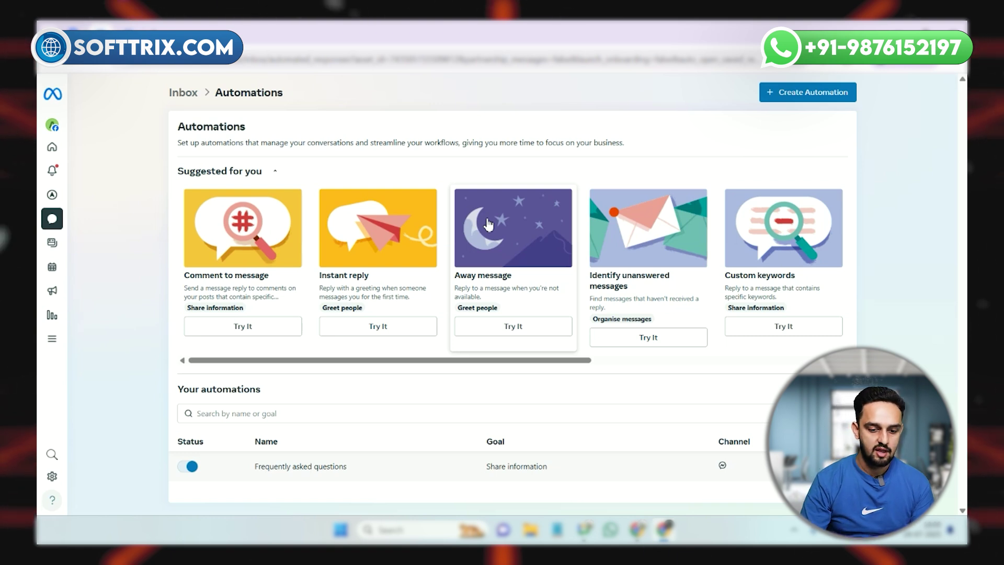
left_click_drag(349, 360, 268, 365)
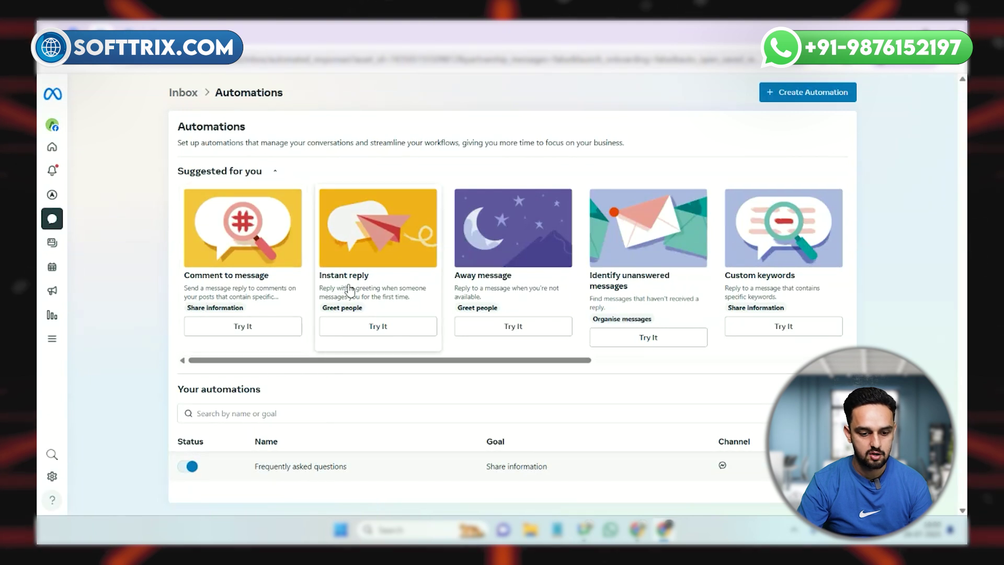
left_click_drag(509, 360, 414, 374)
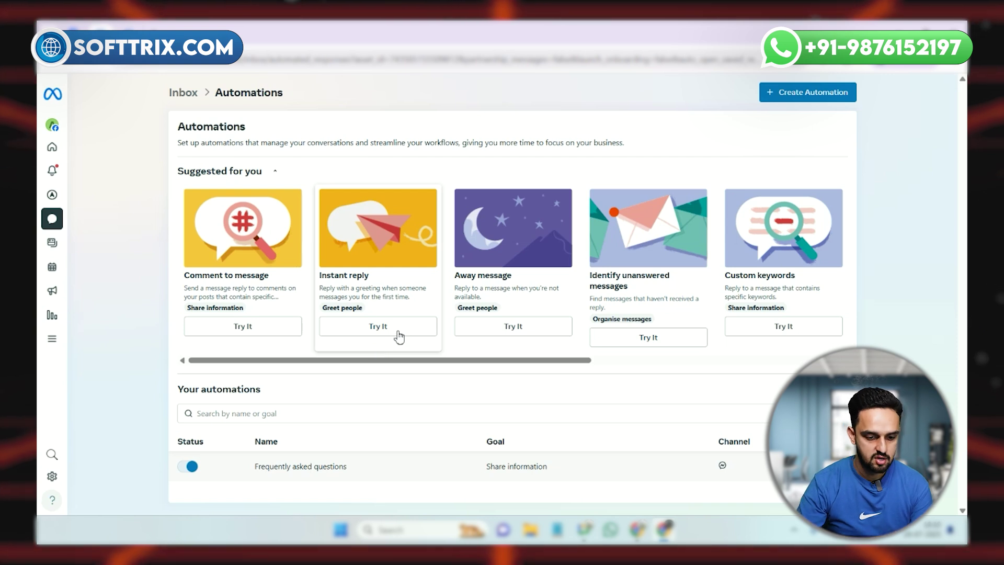
left_click(794, 107)
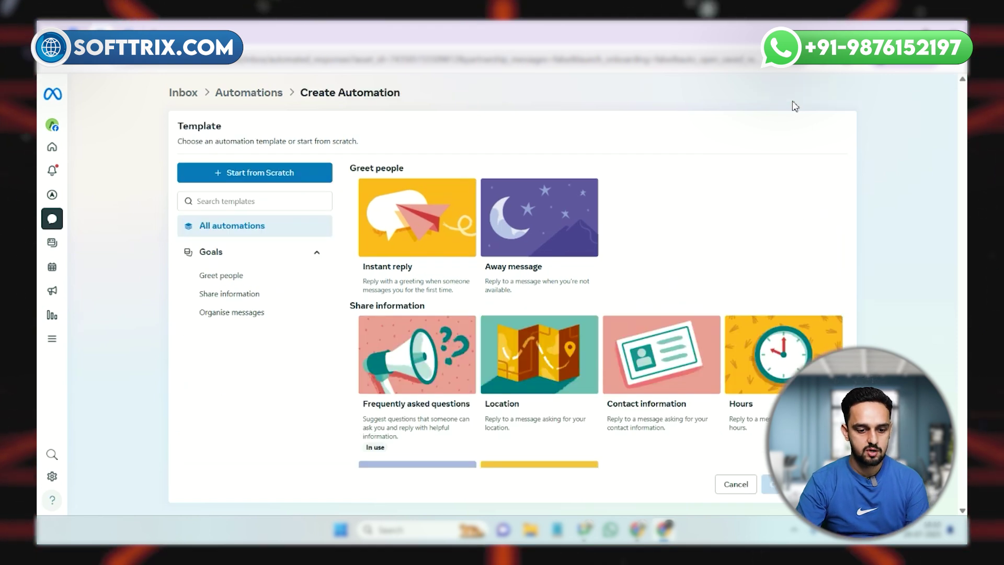
left_click(426, 239)
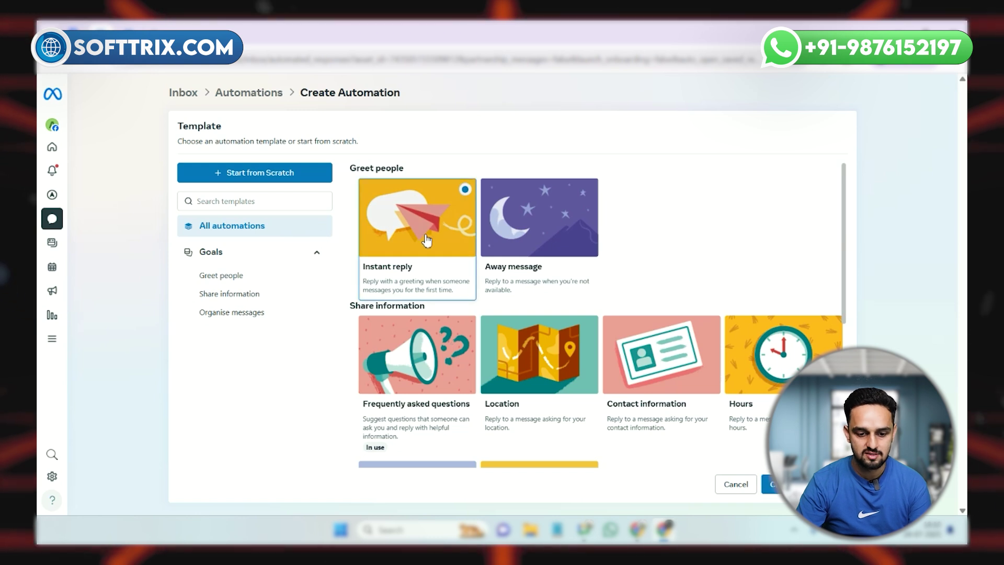
left_click(774, 484)
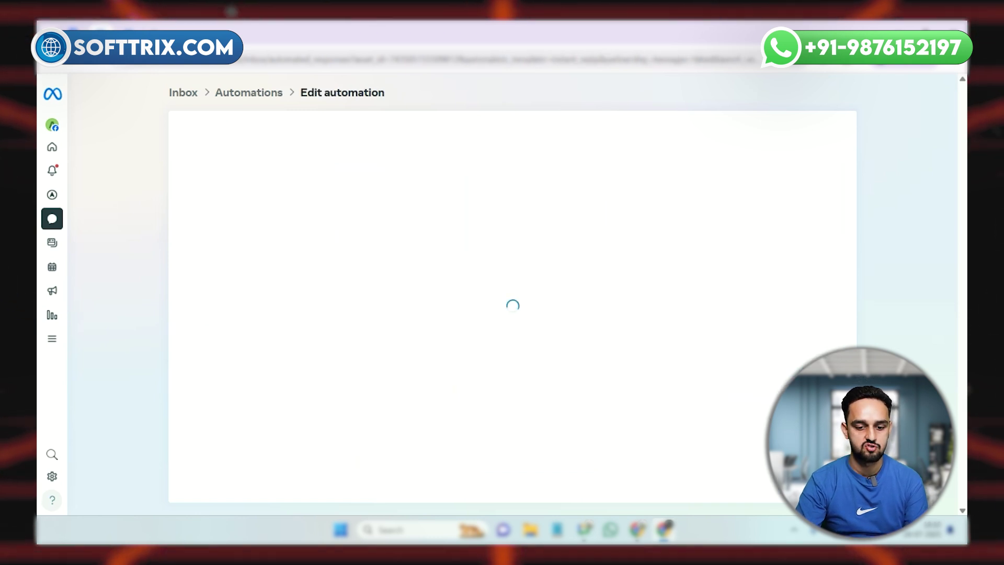
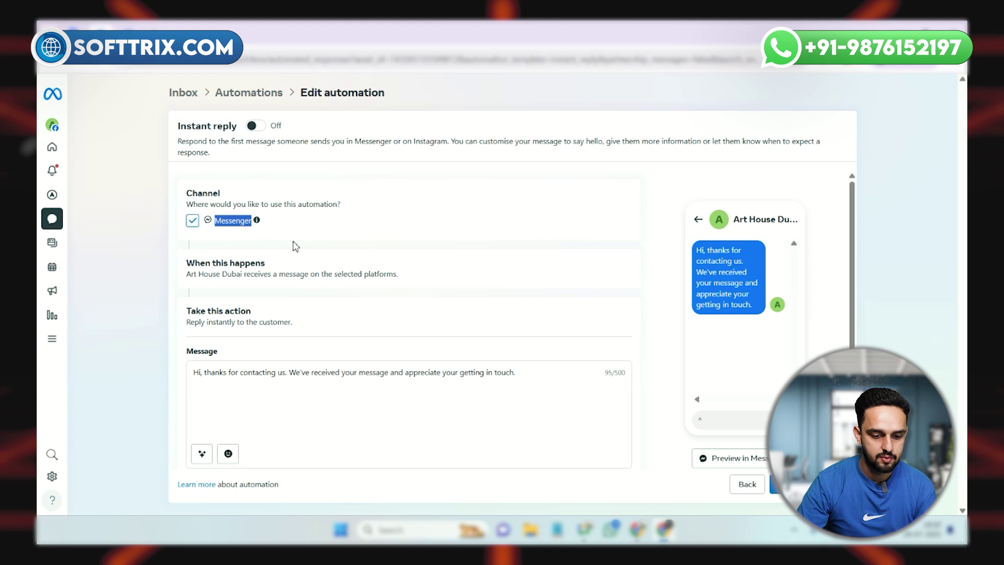
Append "We will get back to you after 24 hrs." to the instant reply message and save the automation.
scroll(329, 258, "down", 1)
scroll(318, 327, "up", 1)
scroll(547, 302, "down", 1)
scroll(571, 309, "up", 1)
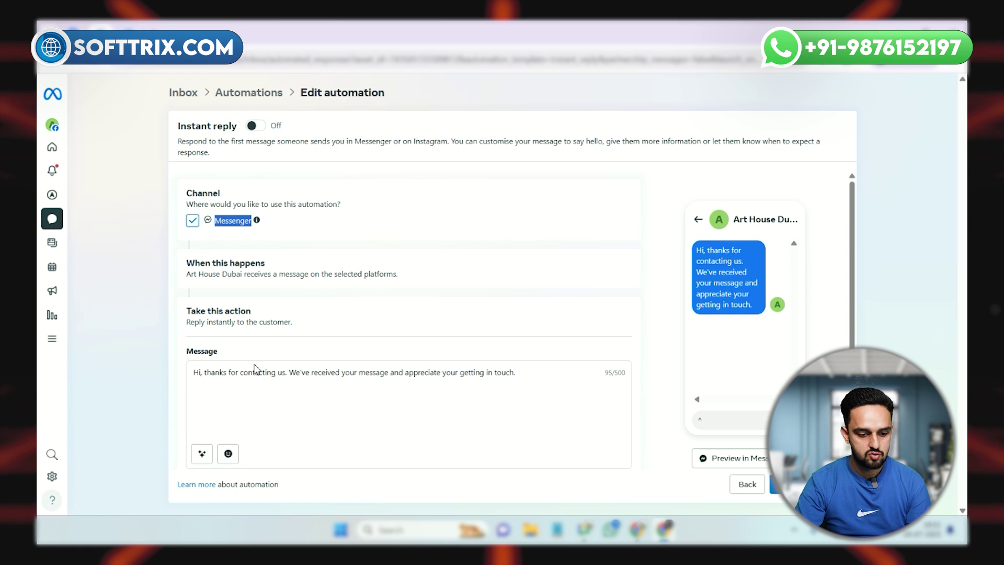
scroll(254, 369, "down", 1)
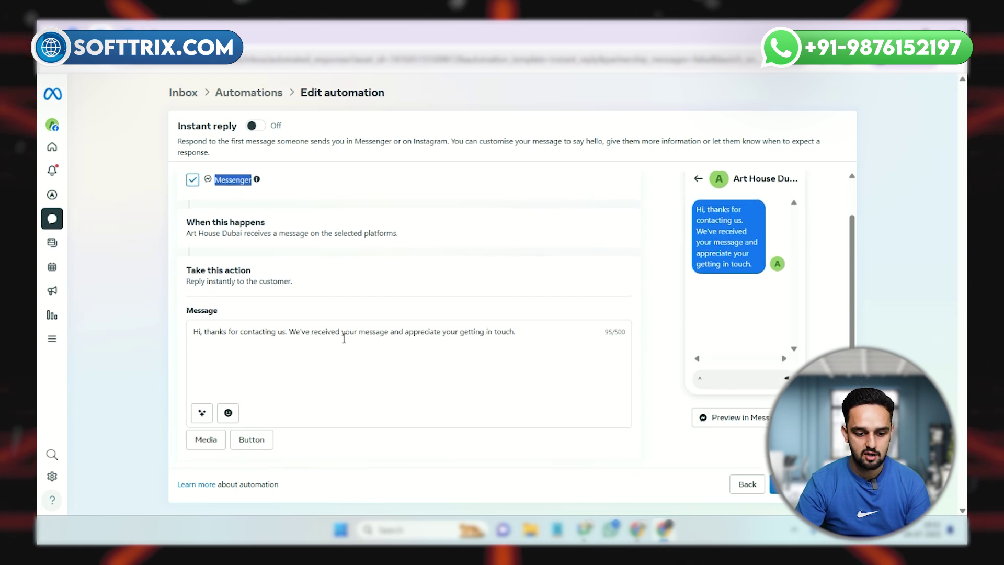
left_click(526, 337)
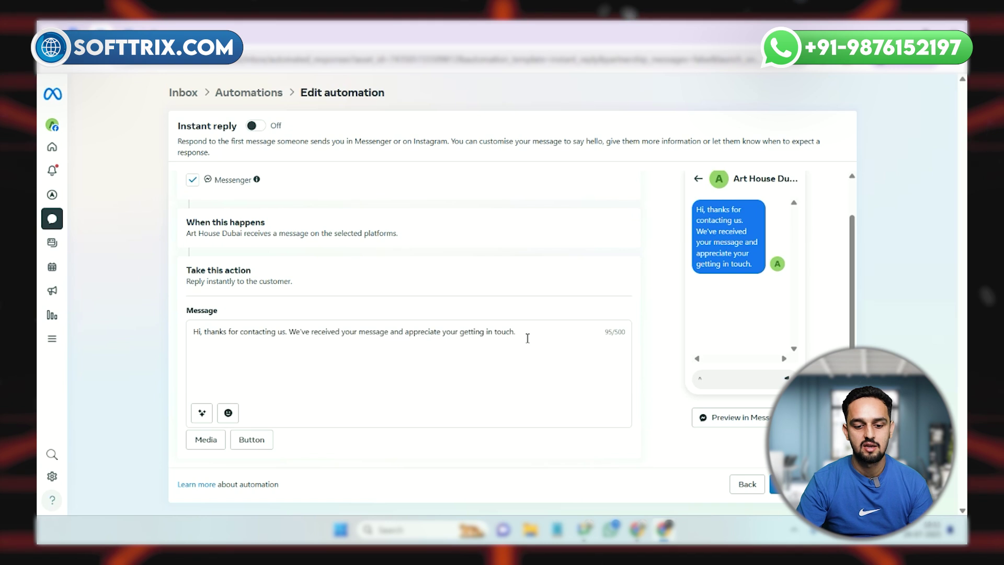
type("We w")
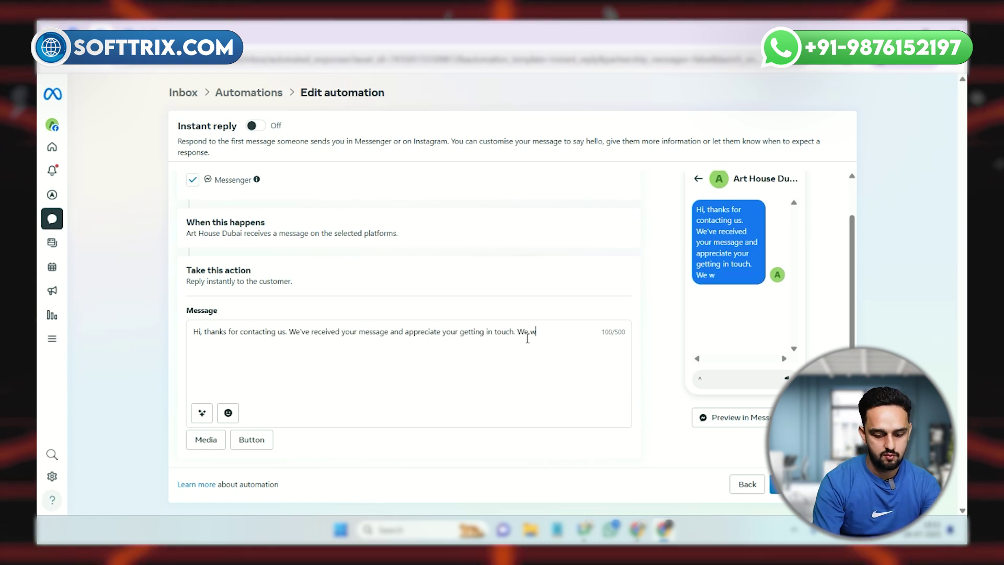
type("ill get back")
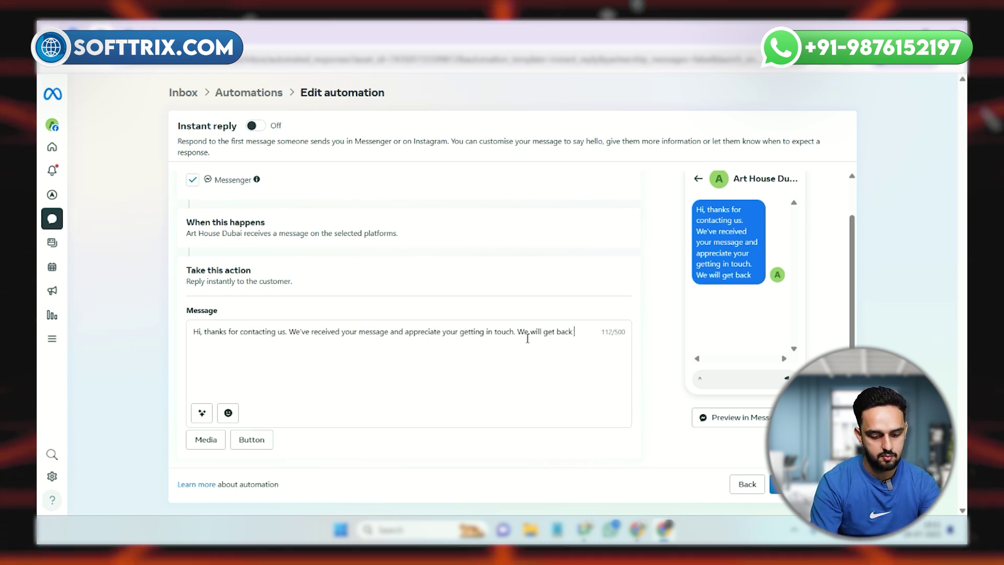
type(" to you aft")
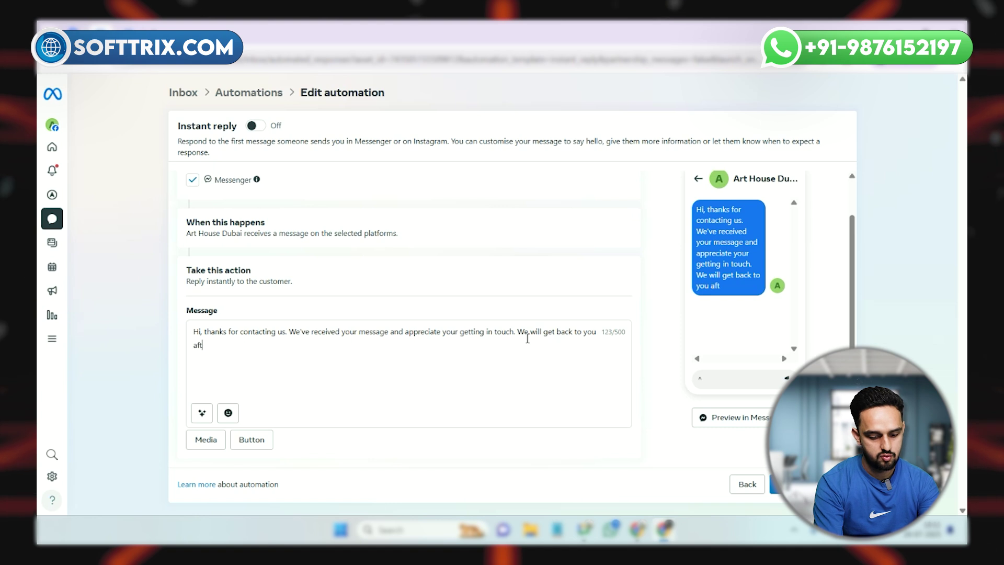
type("er 24 h")
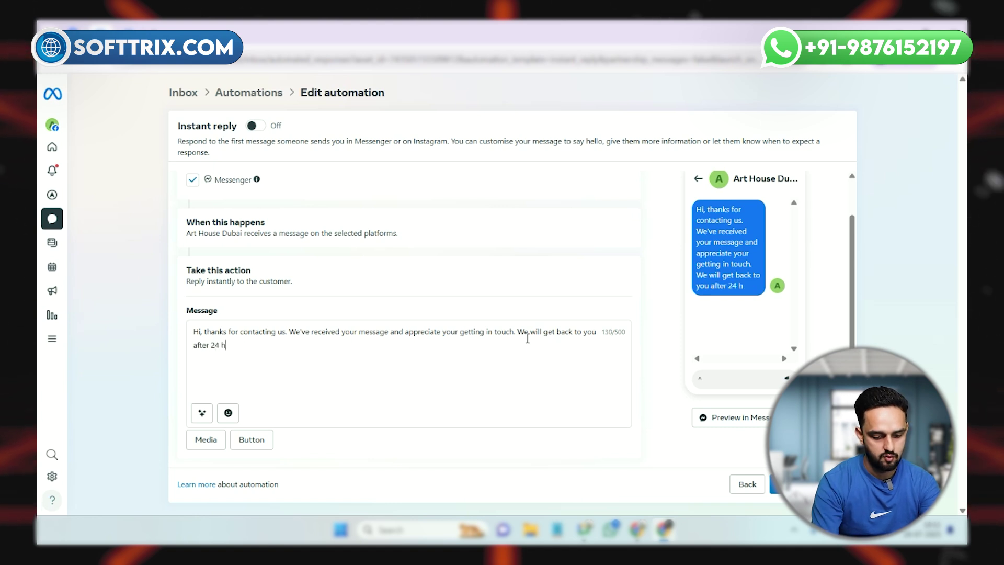
type("rs .")
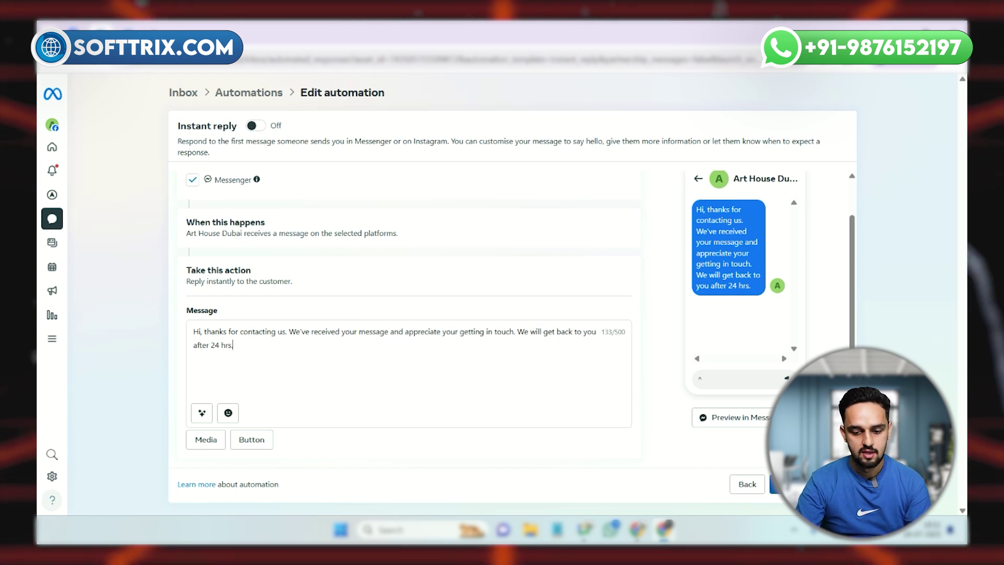
left_click(780, 484)
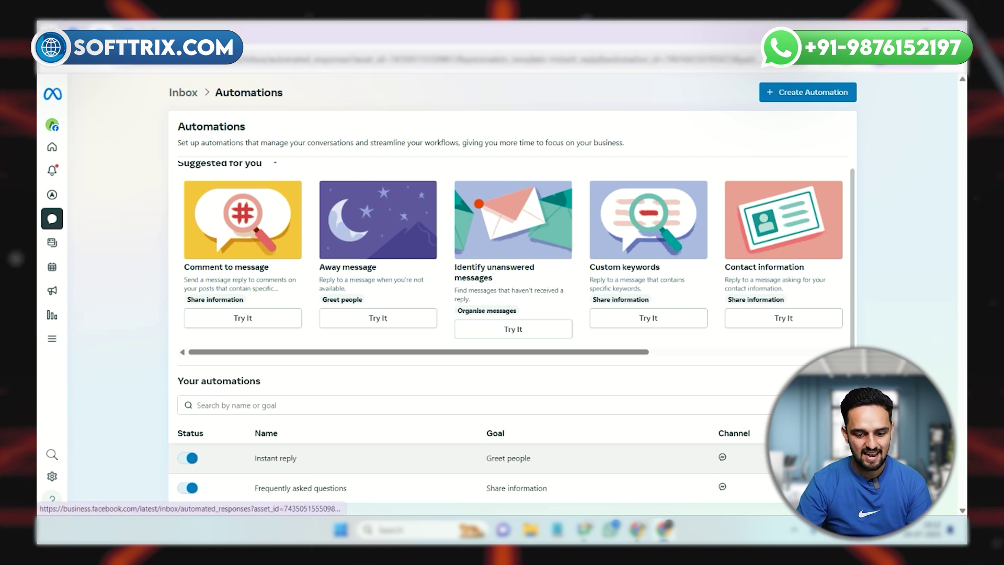
Open the Instant reply automation for editing and add the first name of recipient as a personalisation field in its message.
left_click(753, 462)
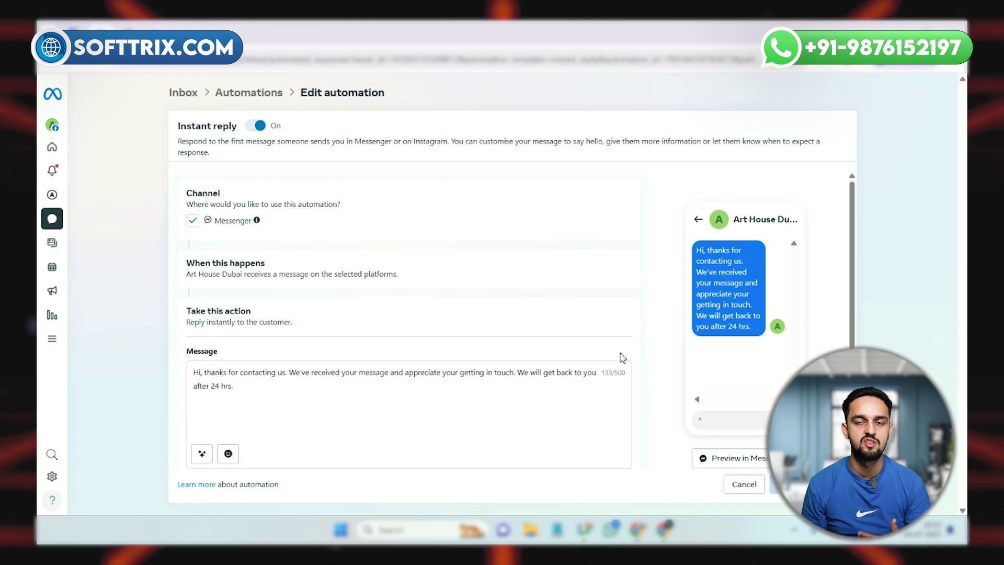
left_click(203, 455)
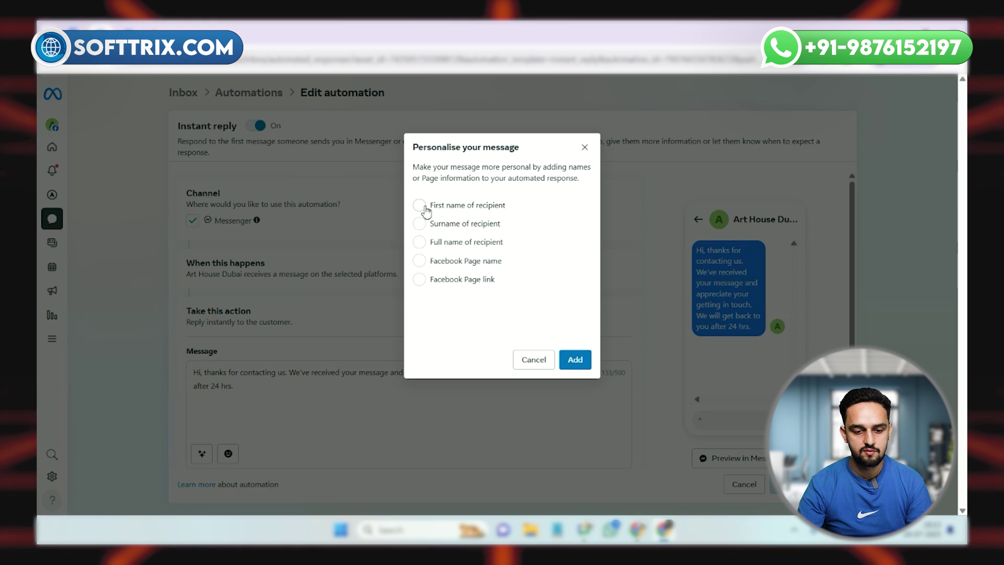
left_click(575, 360)
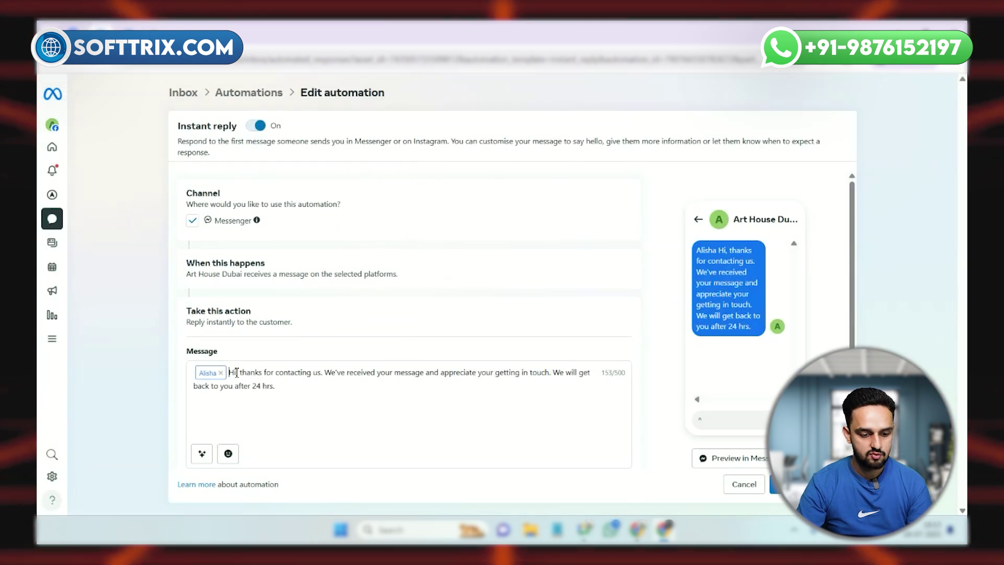
Move "Hi" in front of the recipient's first name field in the instant reply message and save the automation.
key("shift+Right")
key("shift+Right")
key("BackSpace")
type("Hi")
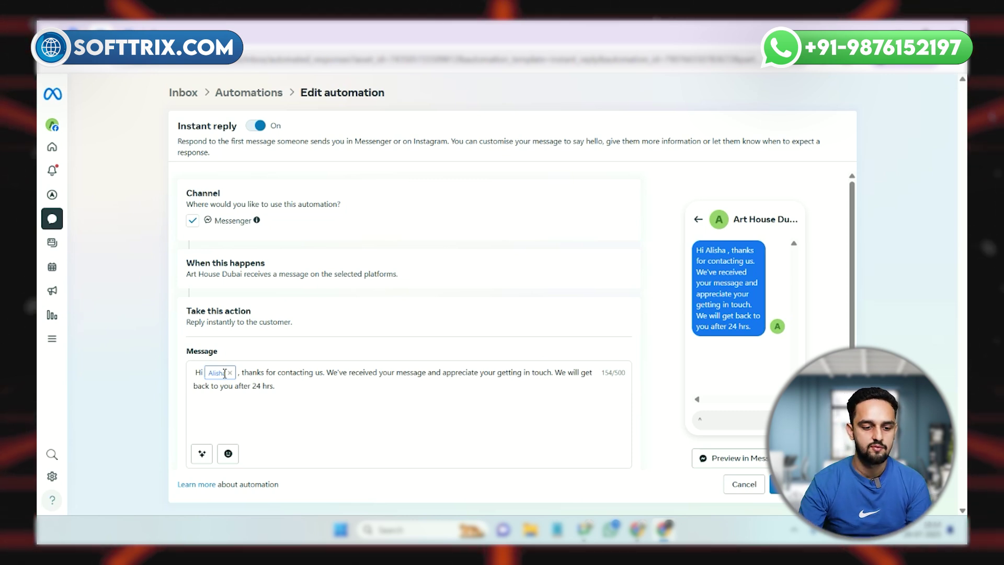
left_click(784, 483)
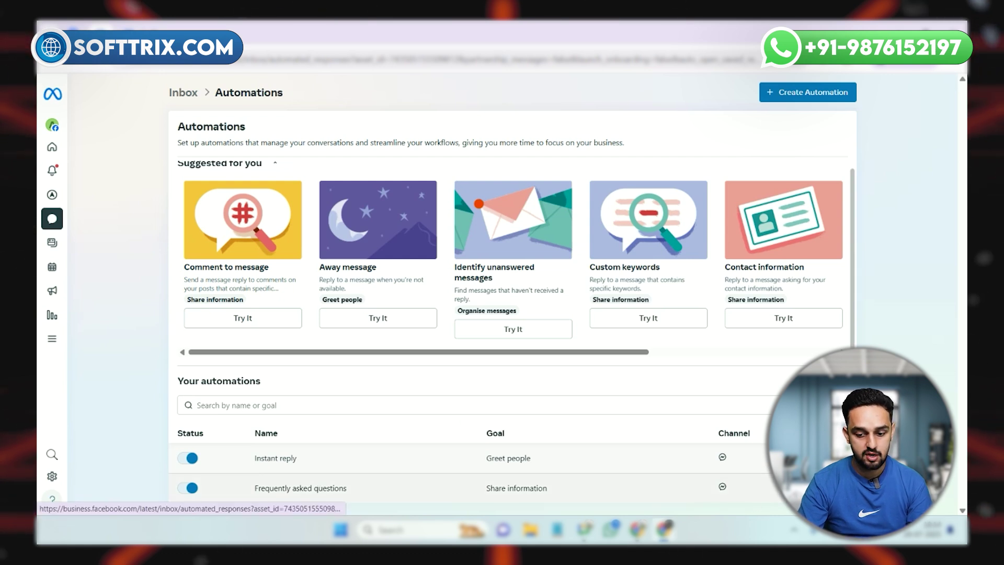
Open the Frequently asked questions automation and add a first question reading "engine".
left_click(774, 488)
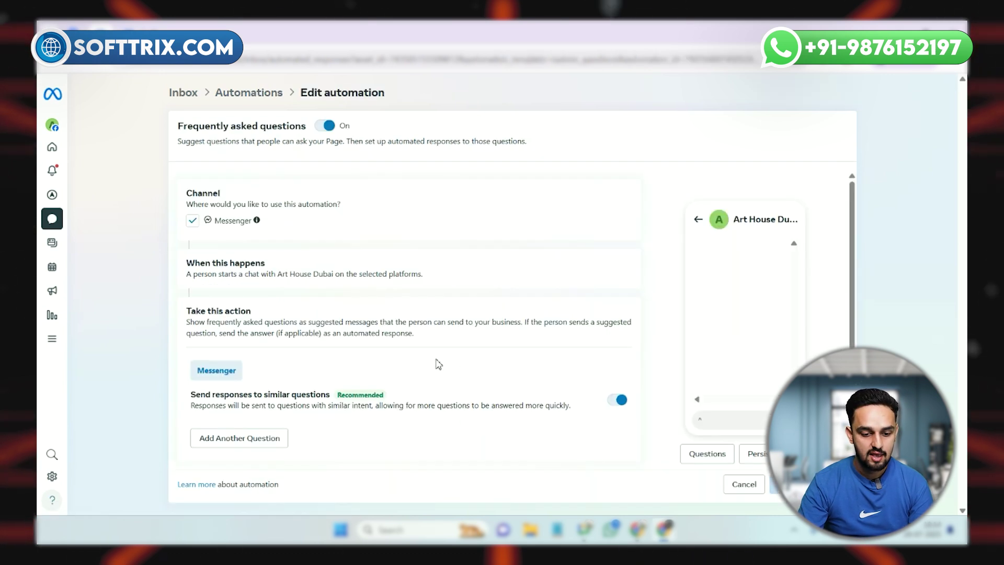
left_click(262, 446)
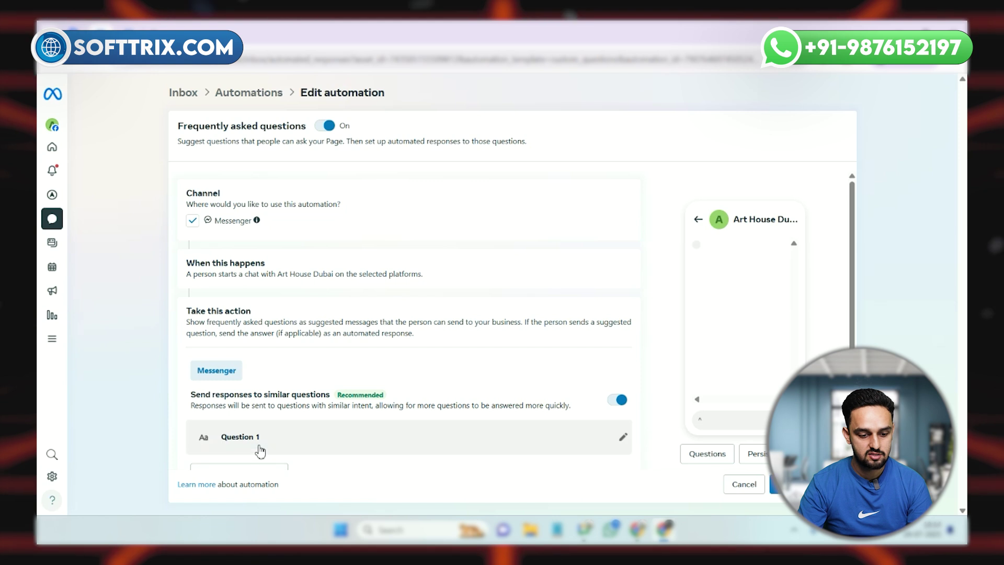
scroll(296, 399, "down", 1)
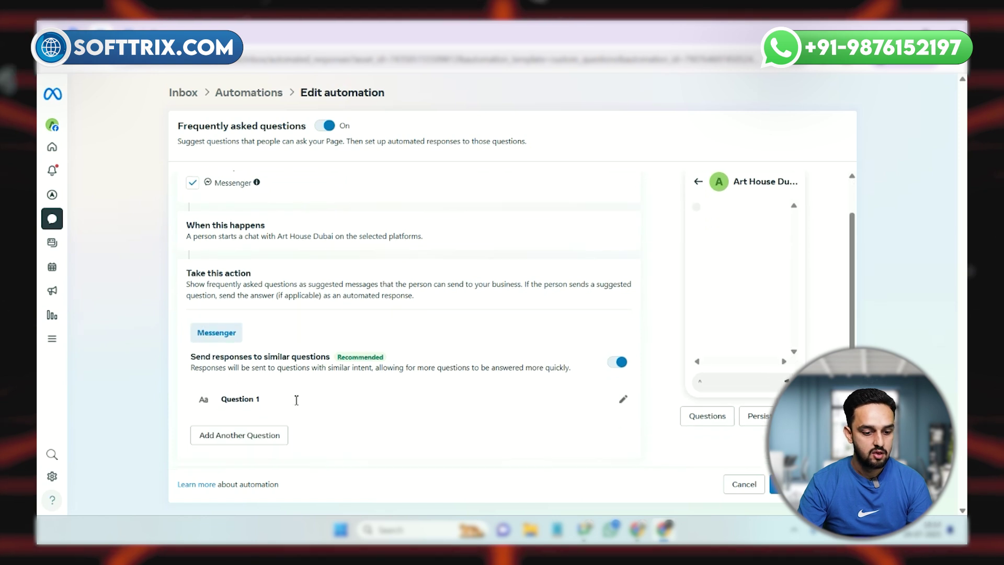
left_click(623, 400)
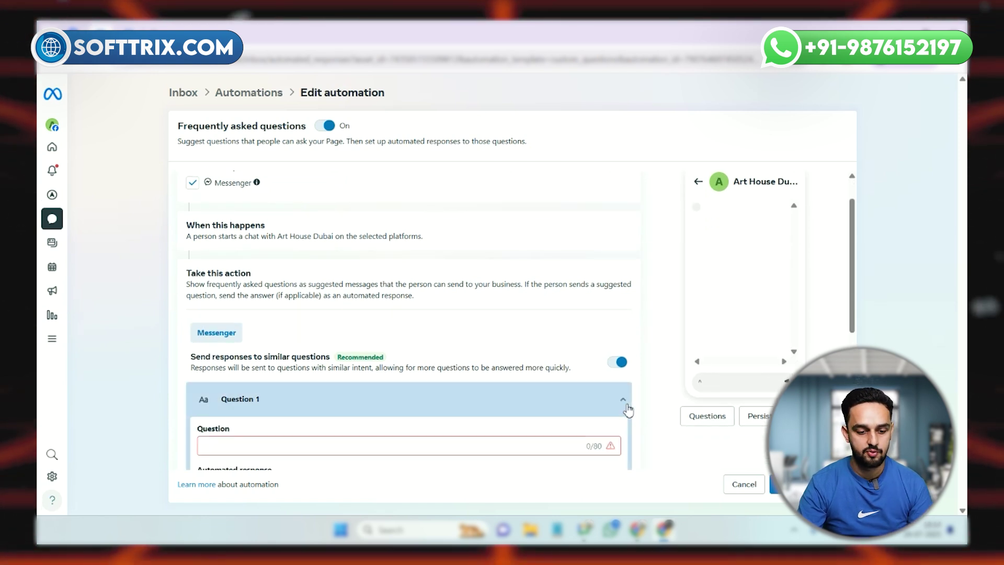
left_click(309, 444)
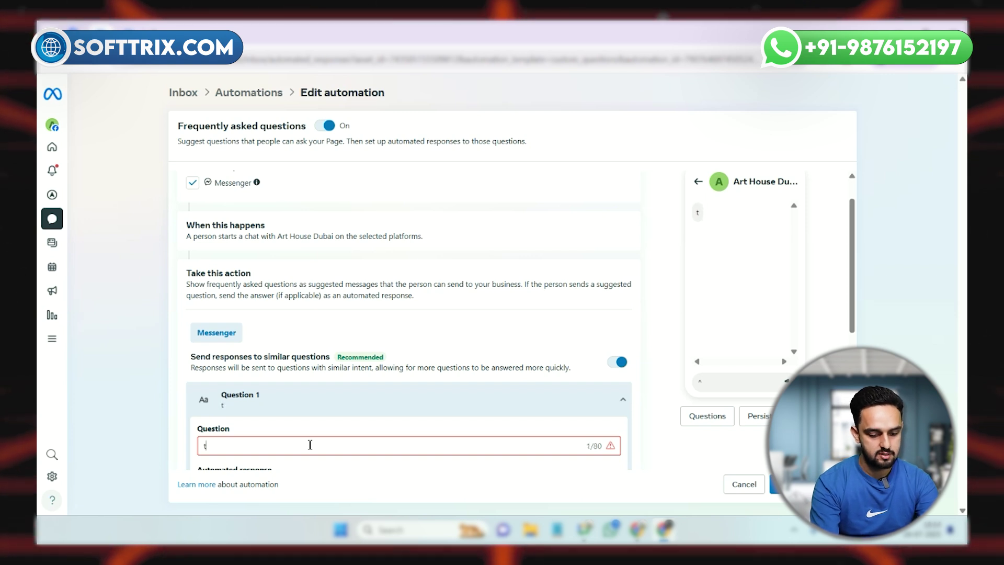
type("engine")
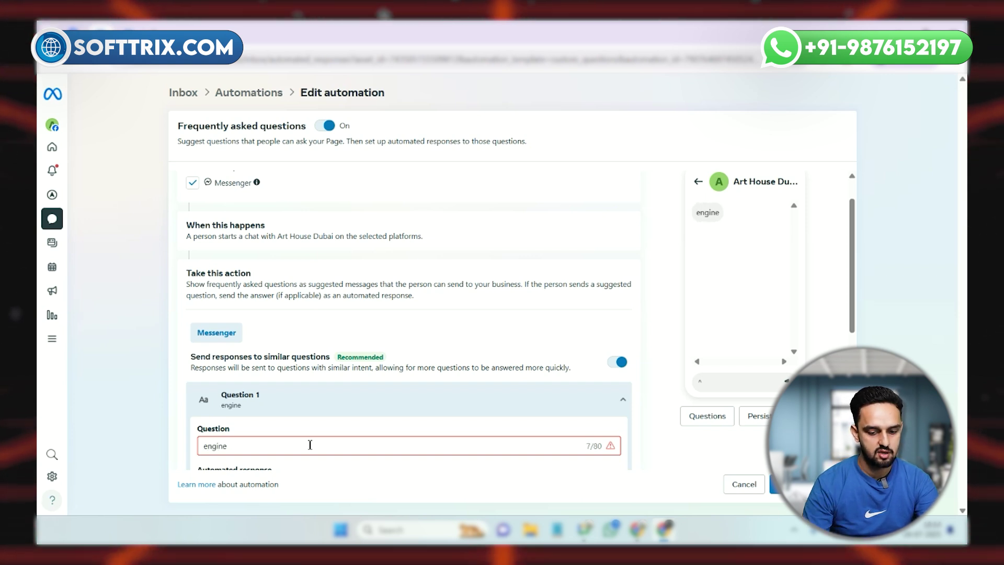
scroll(328, 434, "down", 3)
scroll(265, 363, "down", 1)
left_click(264, 365)
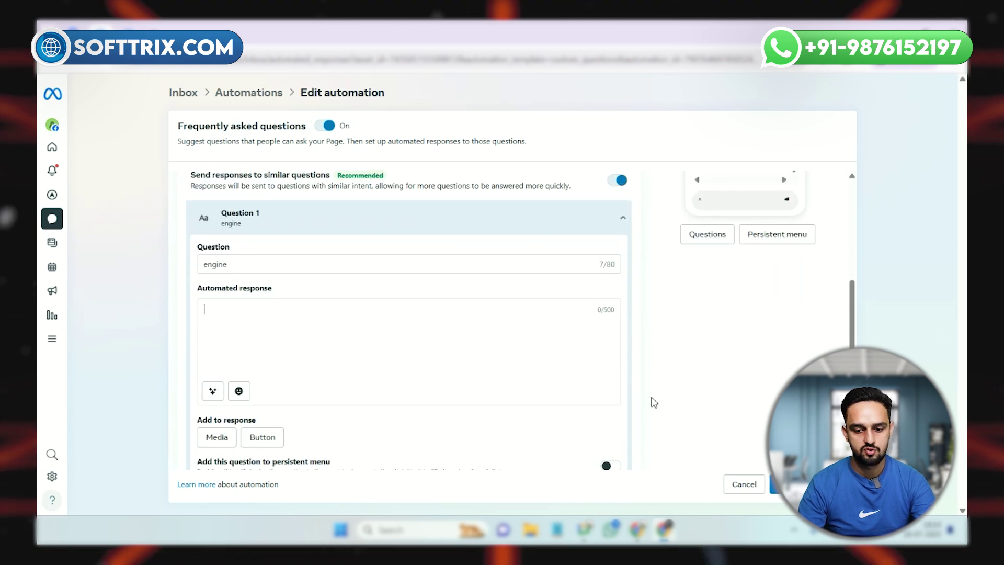
Add a second question reading "glass" and save the Frequently asked questions automation.
scroll(680, 400, "up", 5)
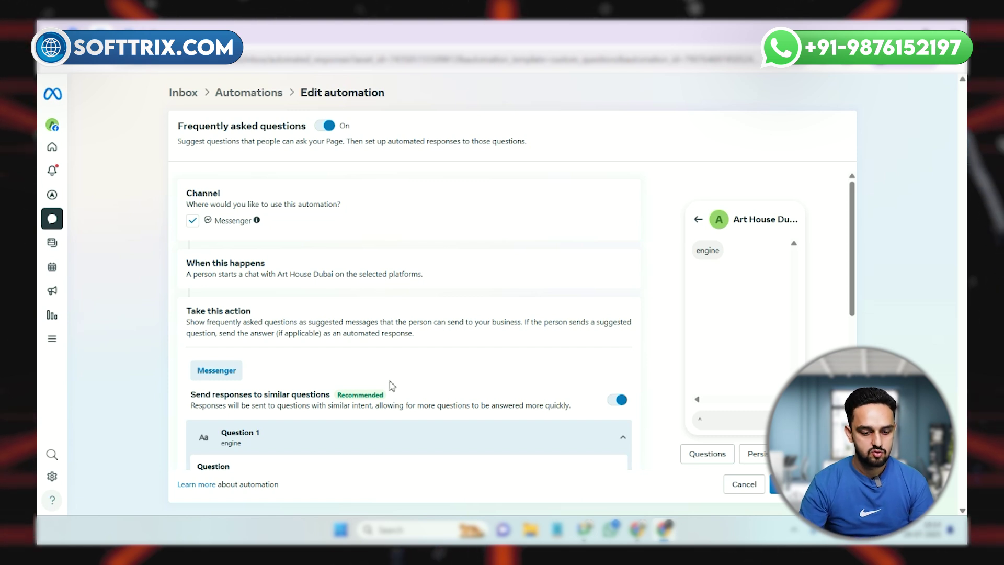
scroll(392, 385, "down", 5)
scroll(250, 426, "down", 1)
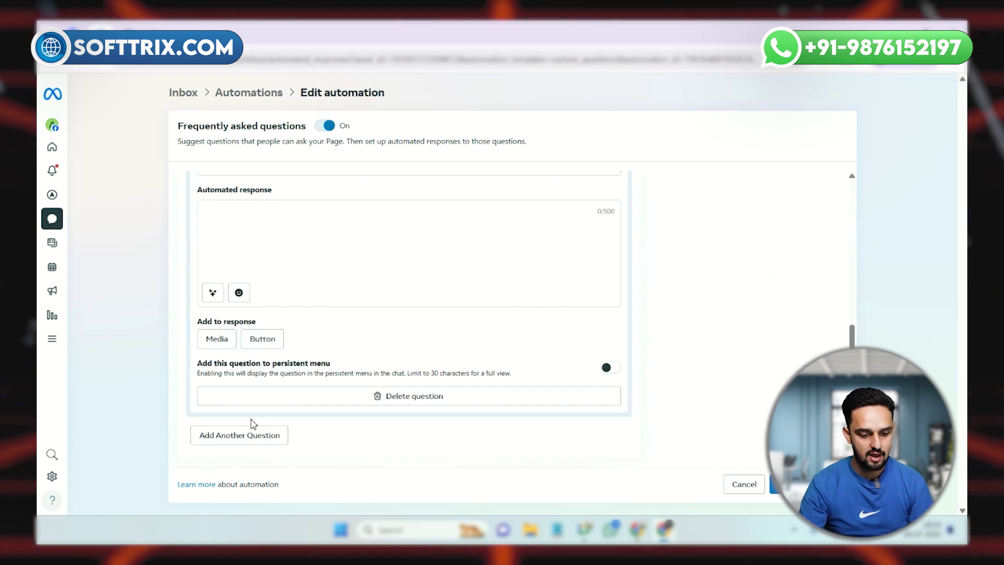
left_click(273, 435)
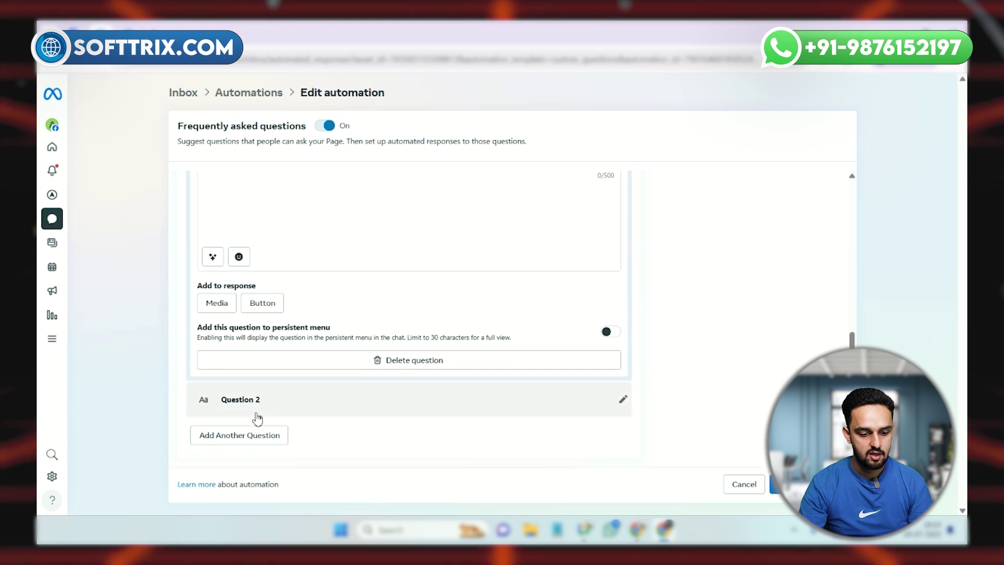
left_click(319, 408)
left_click(257, 445)
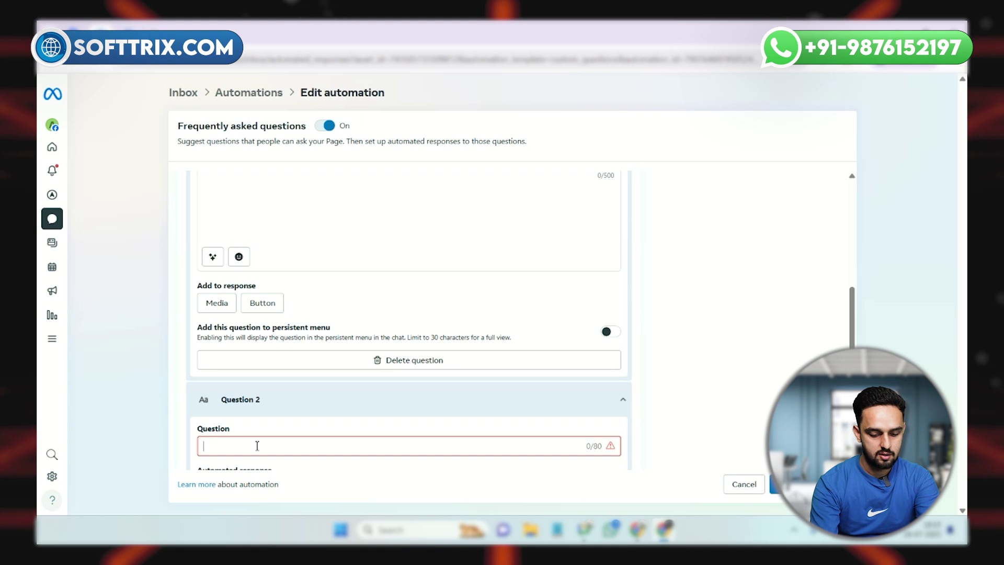
type("glass")
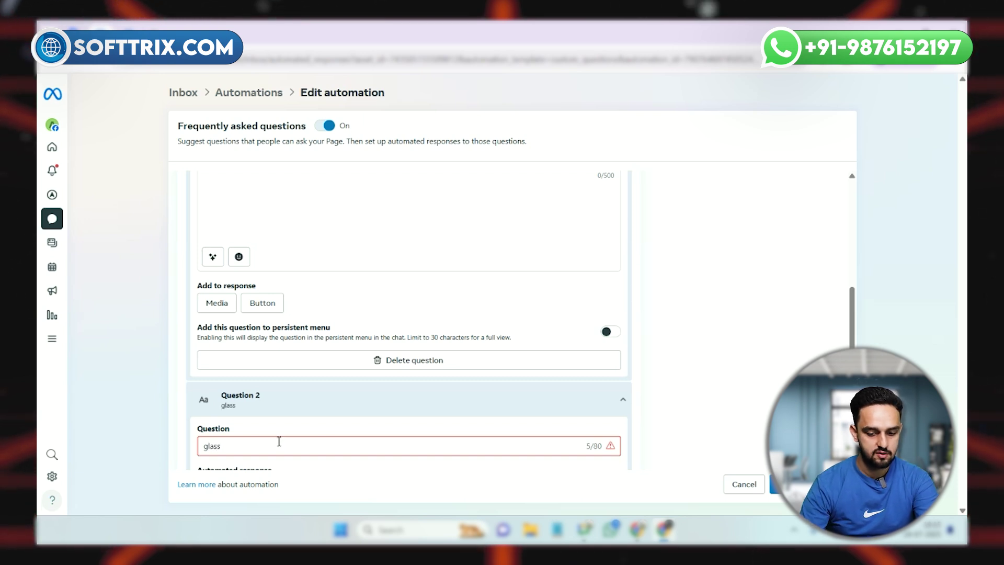
scroll(376, 428, "down", 4)
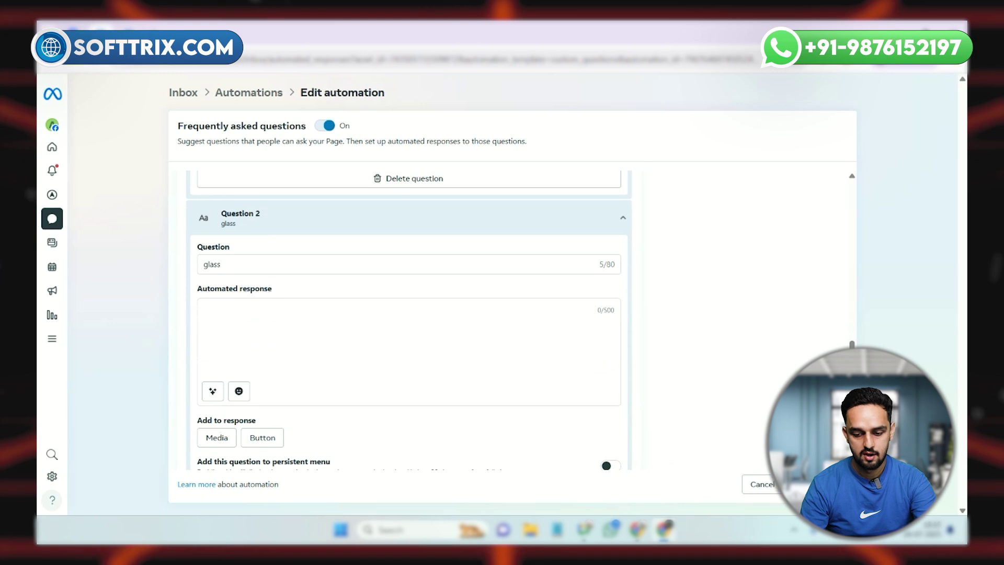
left_click(807, 484)
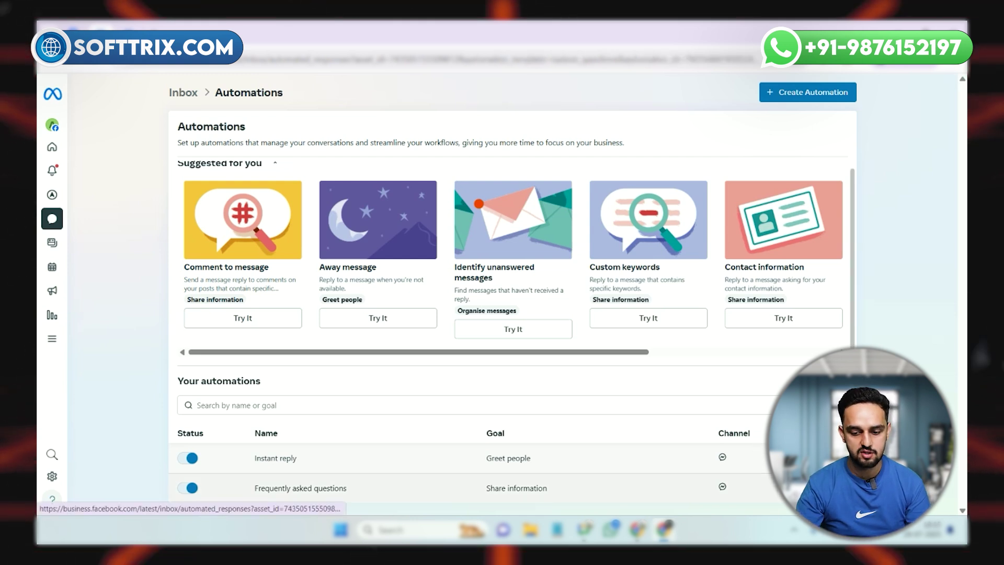
Reopen the Frequently asked questions automation and enter "Get Bck to you" as the automated response to the engine question.
left_click(301, 488)
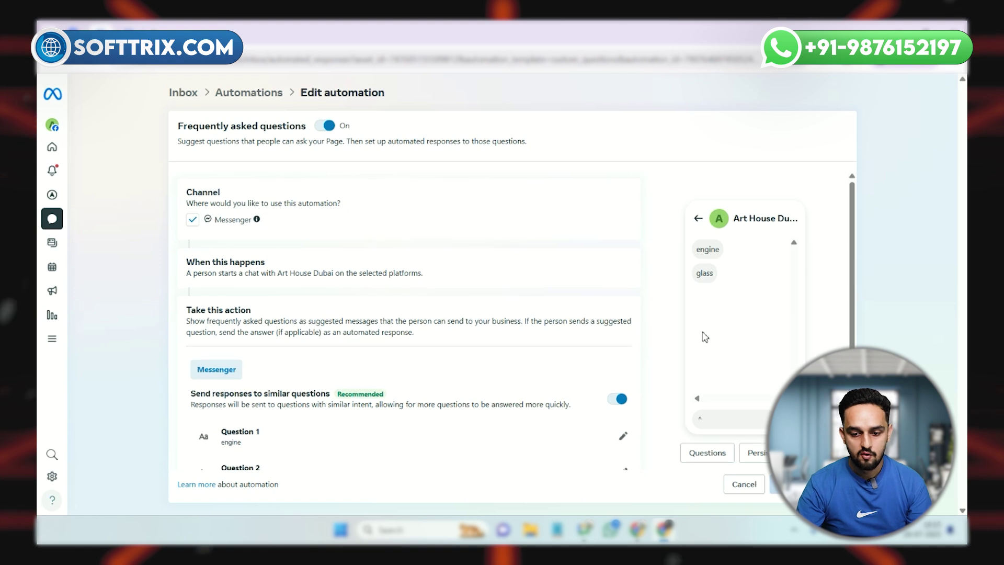
scroll(701, 338, "down", 2)
scroll(701, 338, "up", 2)
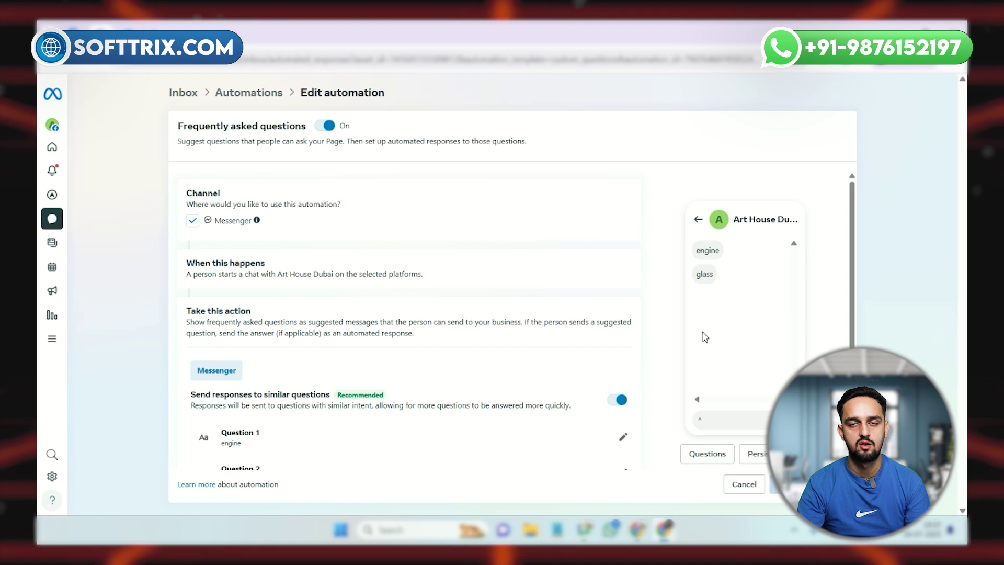
scroll(325, 406, "down", 2)
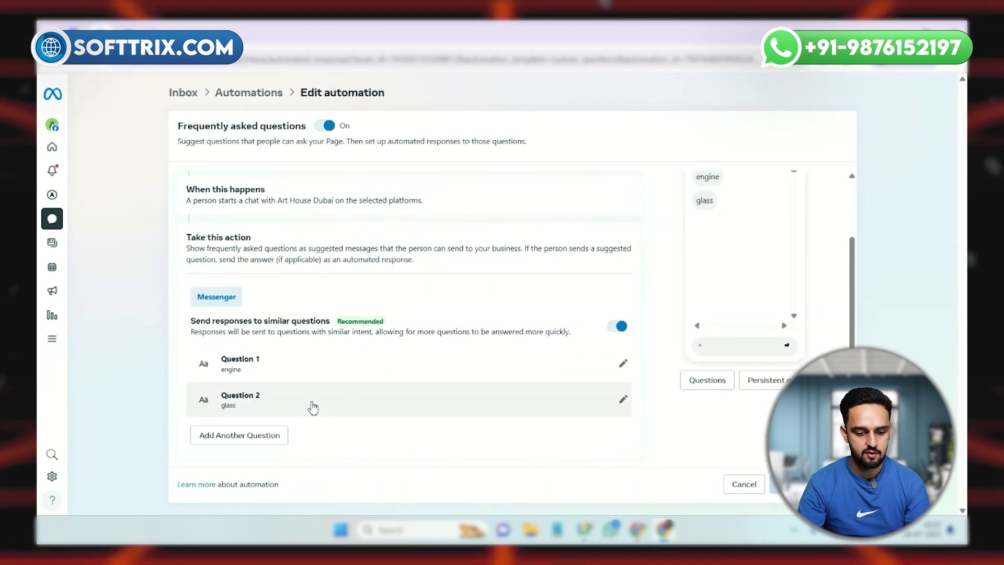
scroll(351, 392, "up", 1)
scroll(542, 366, "down", 1)
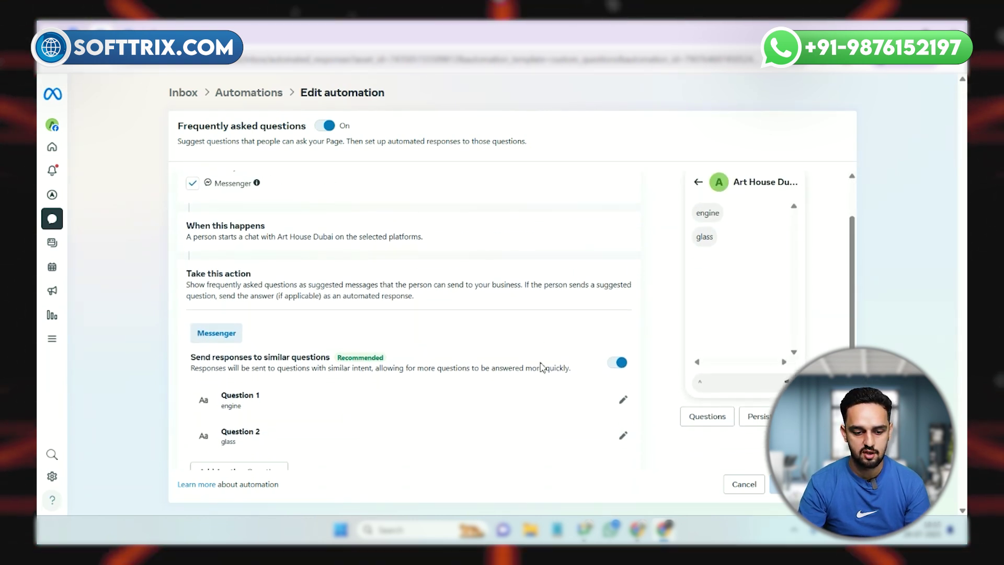
left_click(625, 360)
scroll(392, 395, "down", 1)
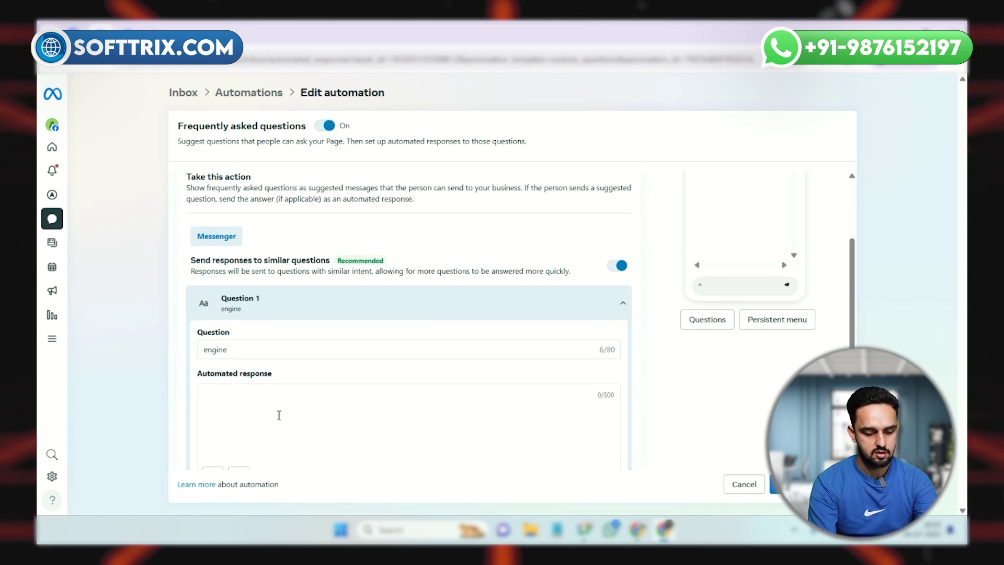
type("G")
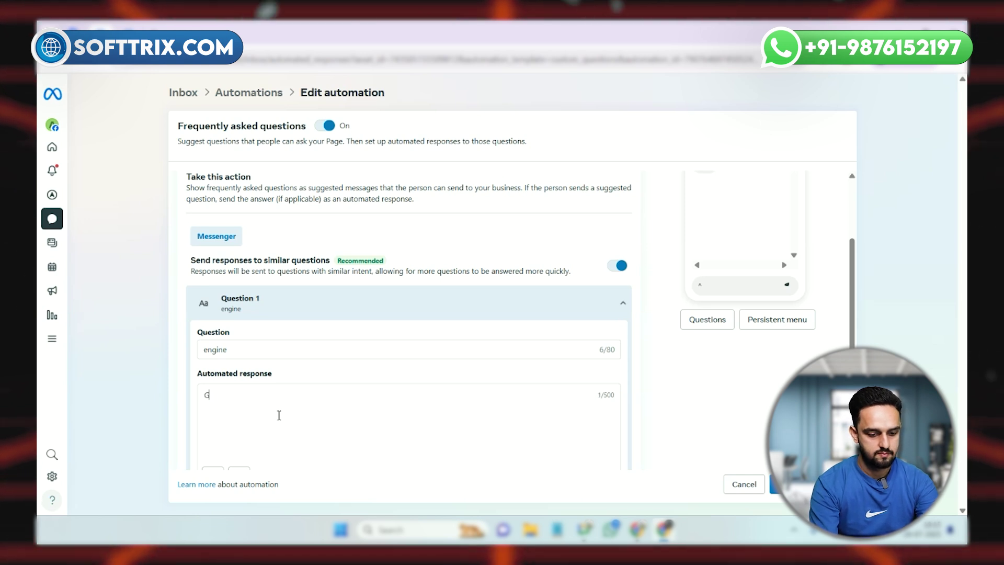
type("At Bck to you")
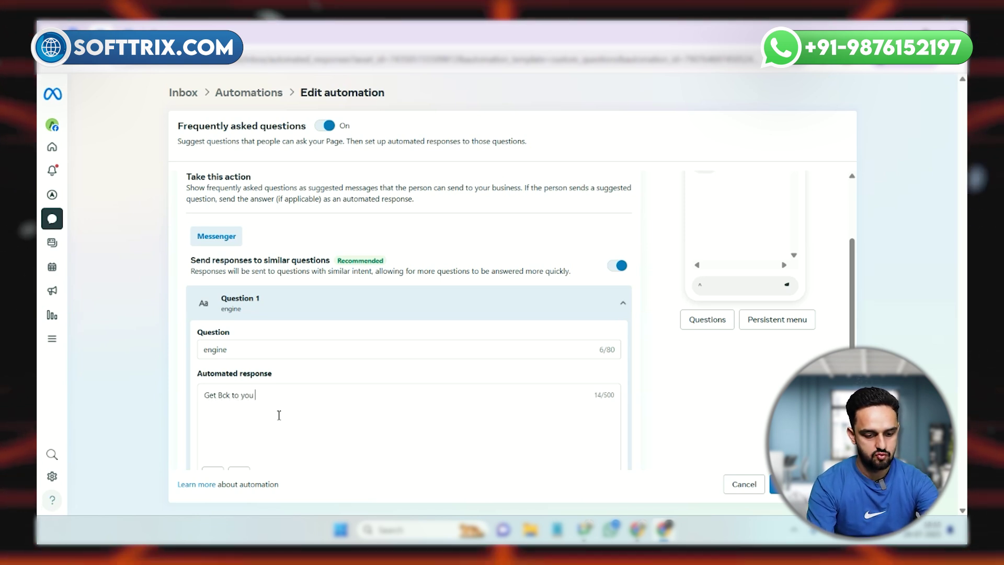
Correct the engine question's response to "Get Back to you", copy the text and collapse the question.
double_click(247, 396)
left_click(225, 395)
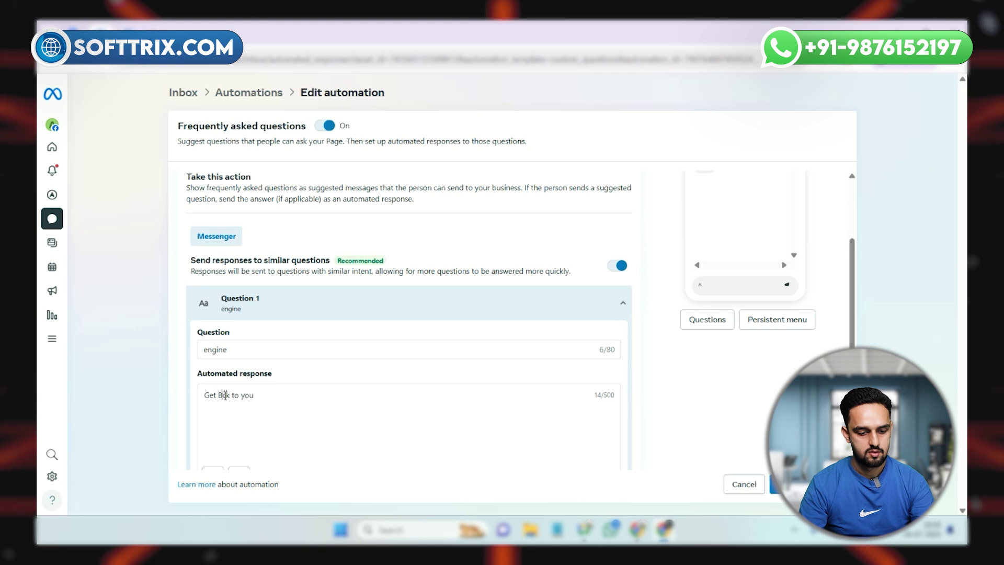
key("ctrl+a")
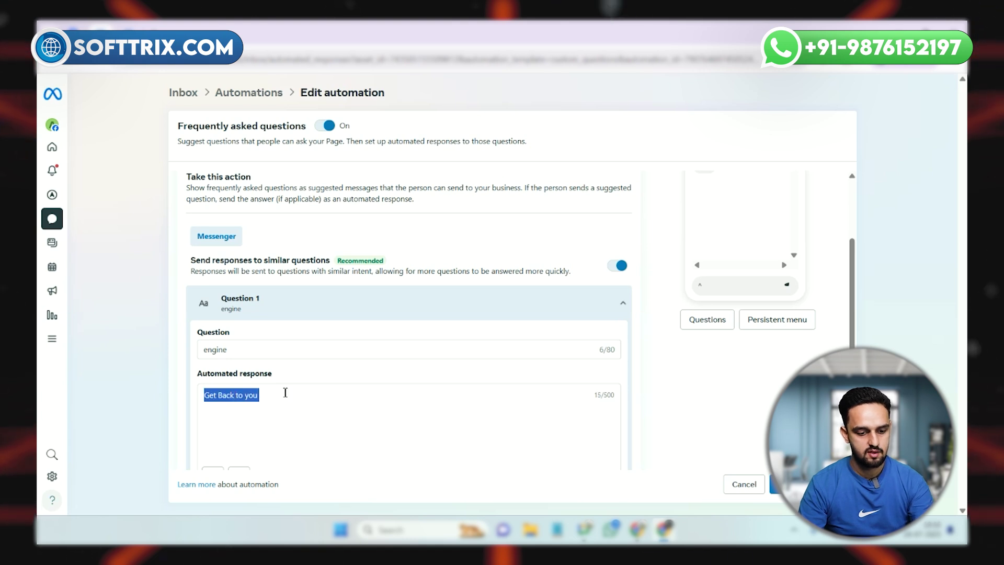
scroll(285, 393, "down", 3)
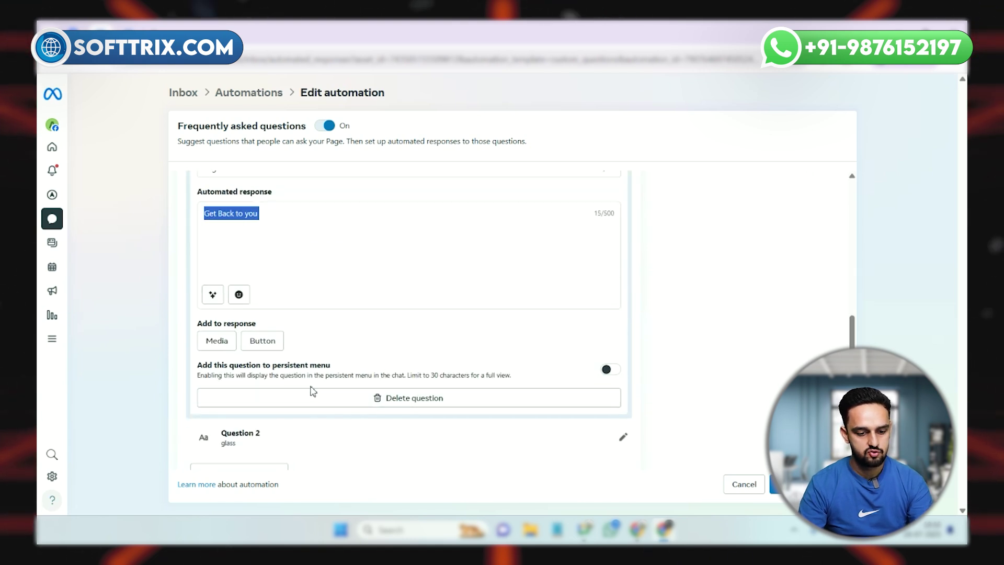
scroll(312, 398, "up", 3)
left_click(587, 305)
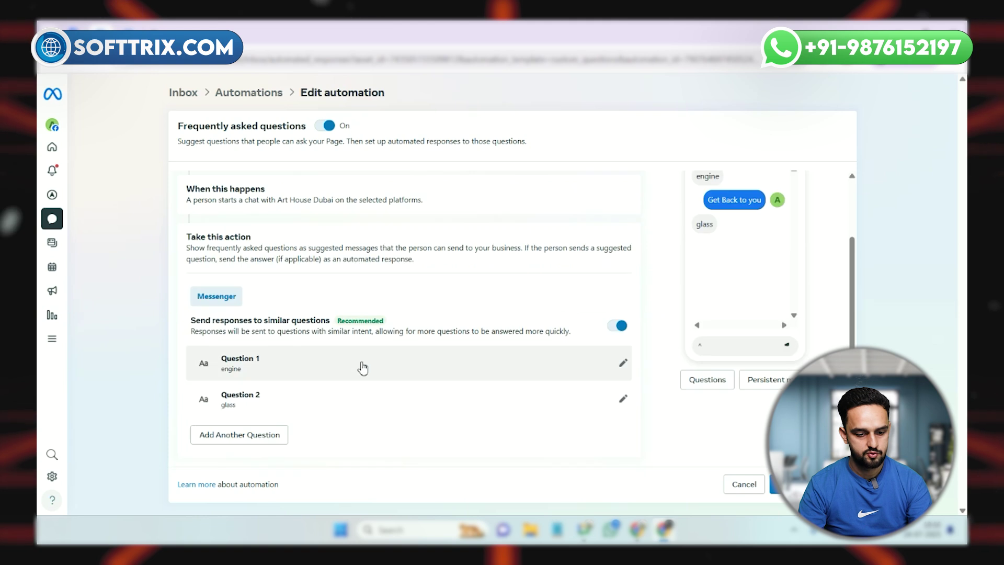
Set the glass question's automated response to "Get Back to you in 24 hrs" and save the automation.
left_click(629, 405)
scroll(314, 429, "down", 2)
left_click(242, 391)
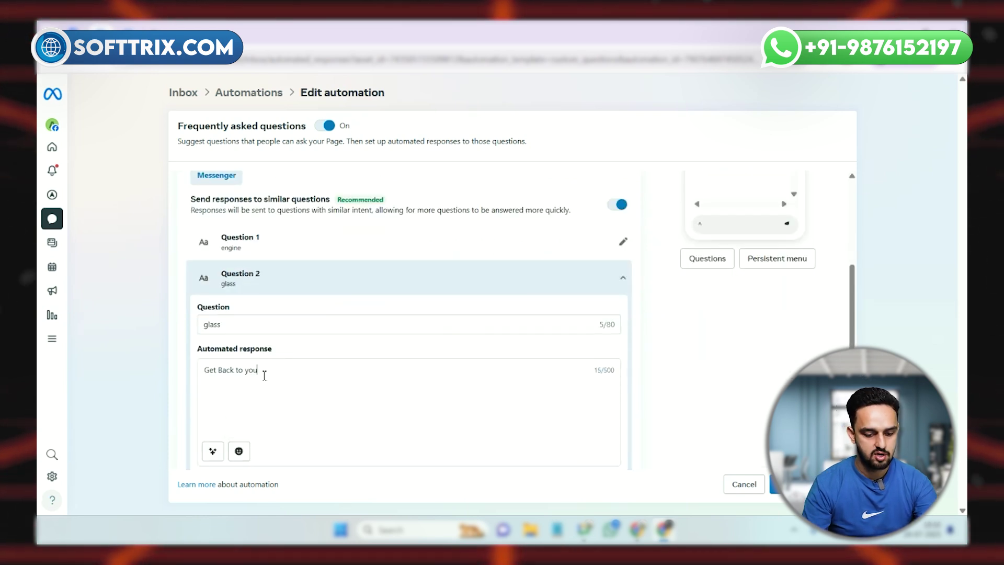
type("4 hrs")
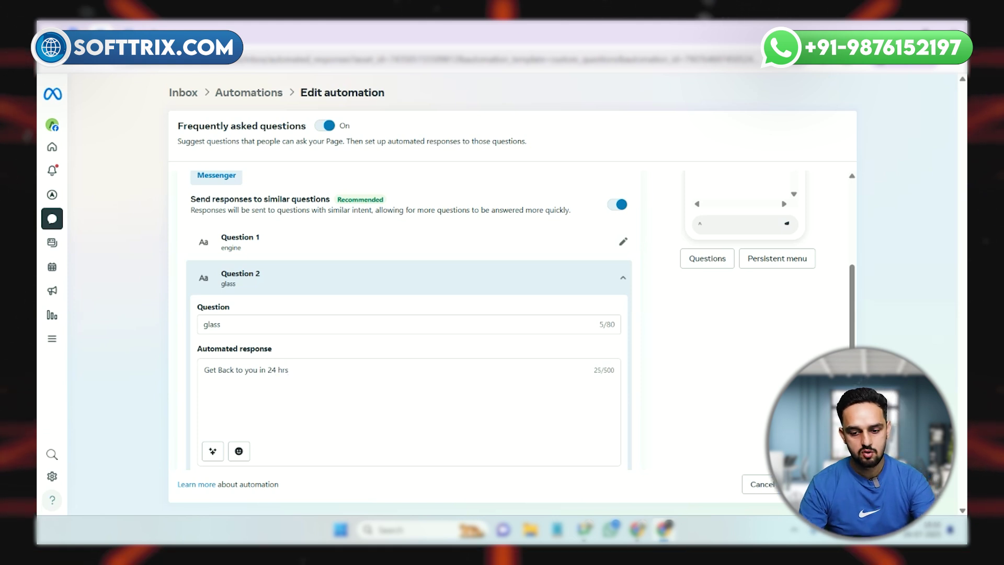
left_click(805, 484)
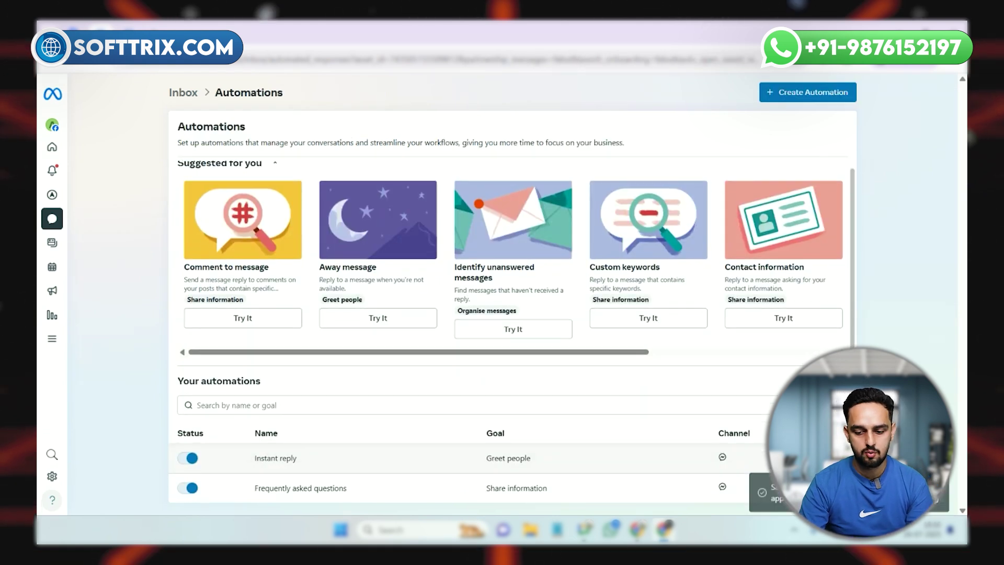
Reopen the Frequently asked questions automation, check both questions and responses in the chat preview, and leave without changes.
left_click(742, 488)
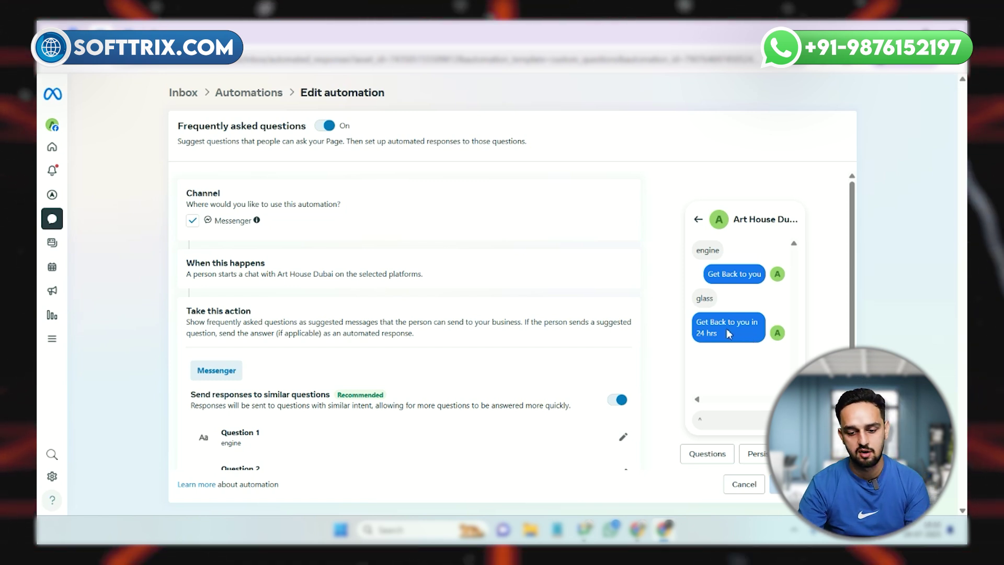
scroll(726, 328, "down", 2)
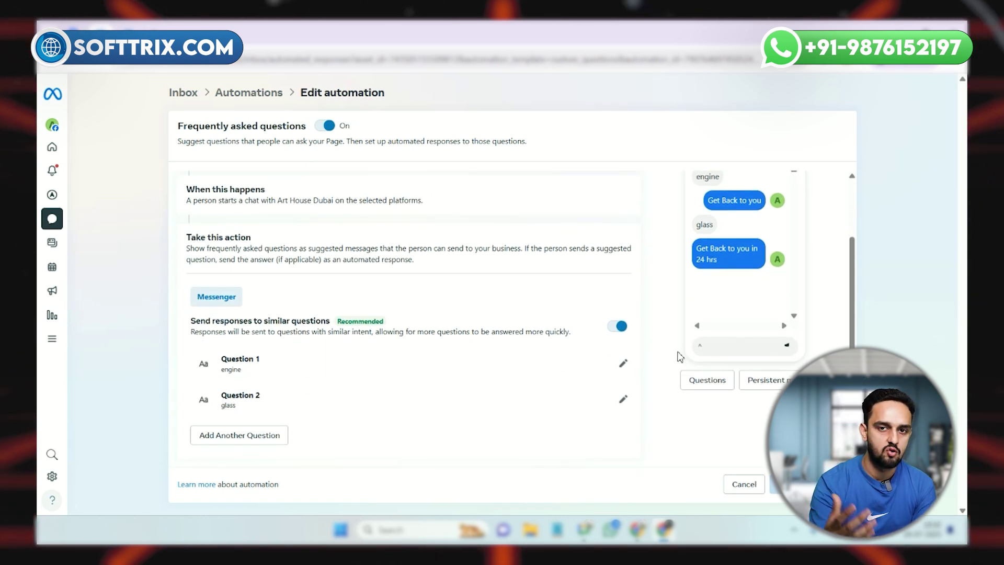
left_click(742, 483)
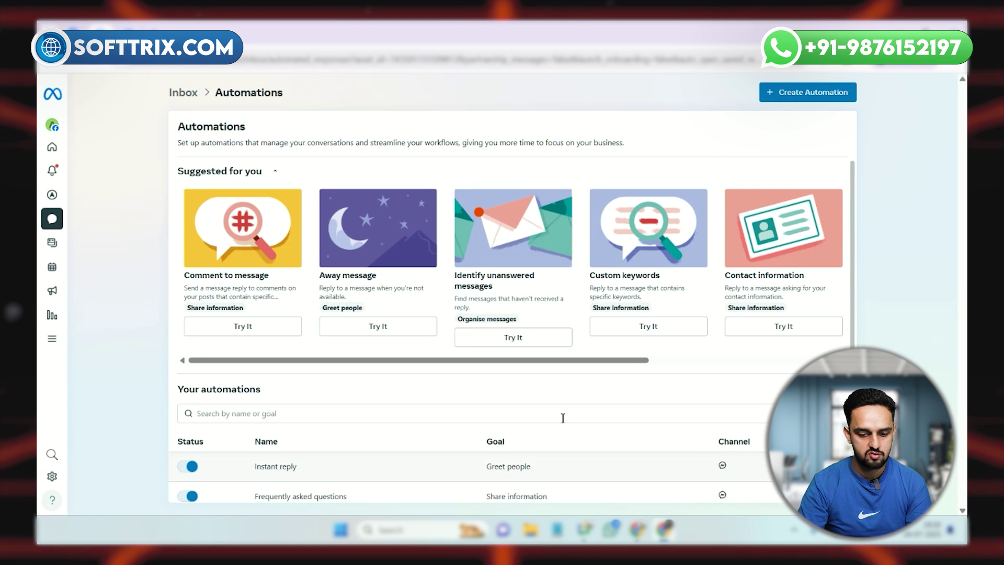